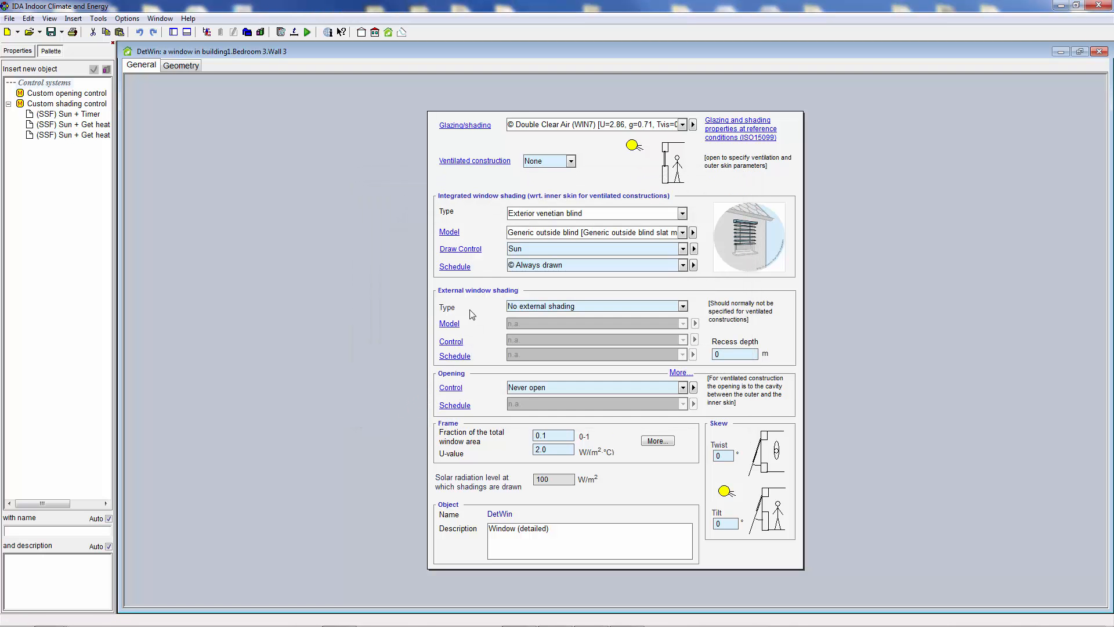
Step: Examine the building's system parameters for the solar radiation level and the side on which shading control radiation is measured
left_click(1098, 51)
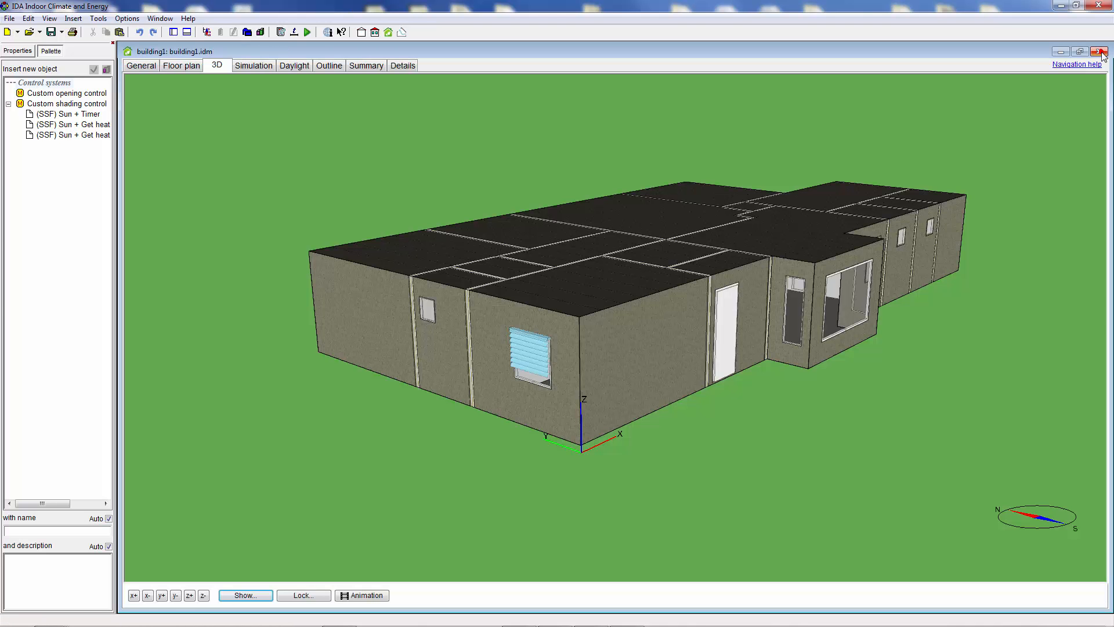
left_click(145, 65)
left_click(503, 211)
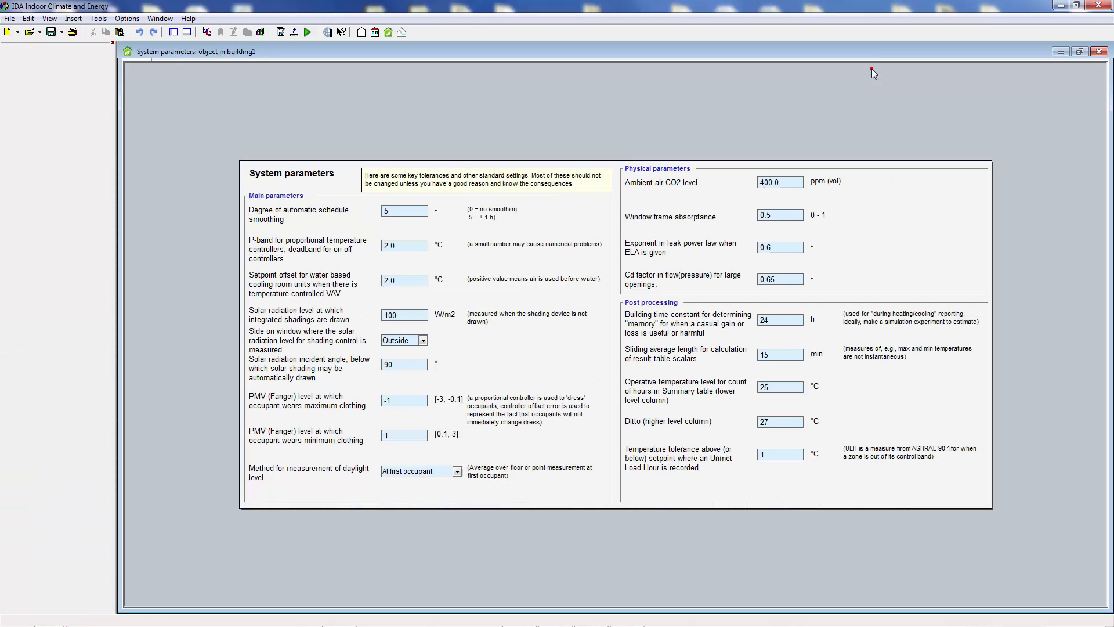
left_click(871, 69)
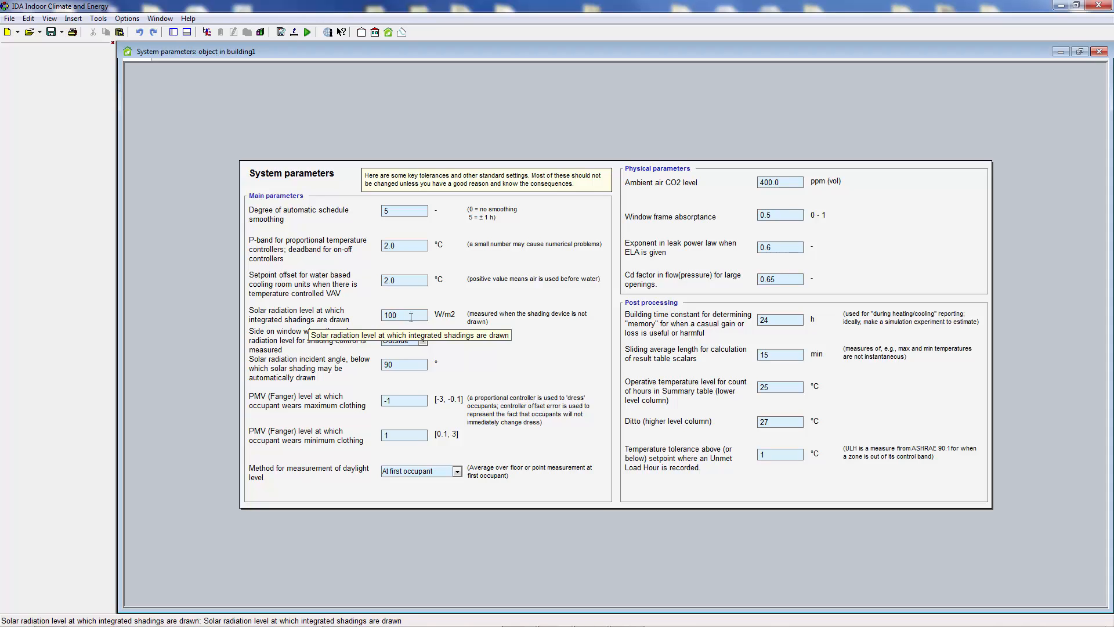
left_click(423, 341)
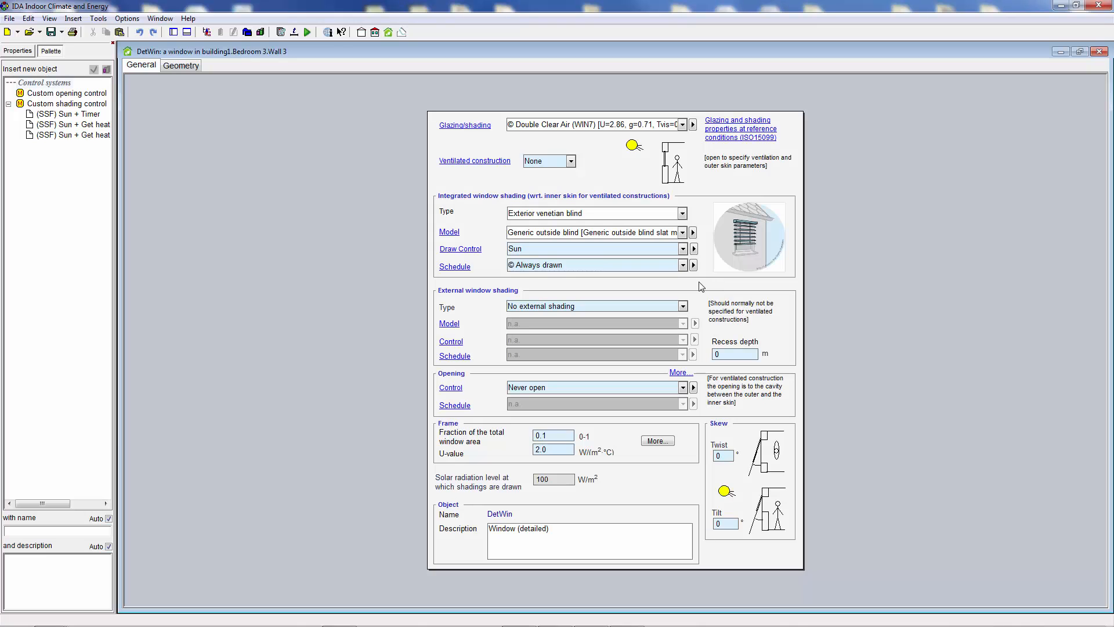
Step: Create a new custom draw control named "Zone air temperature" for the window's integrated shading and maximize its schematic
left_click(683, 249)
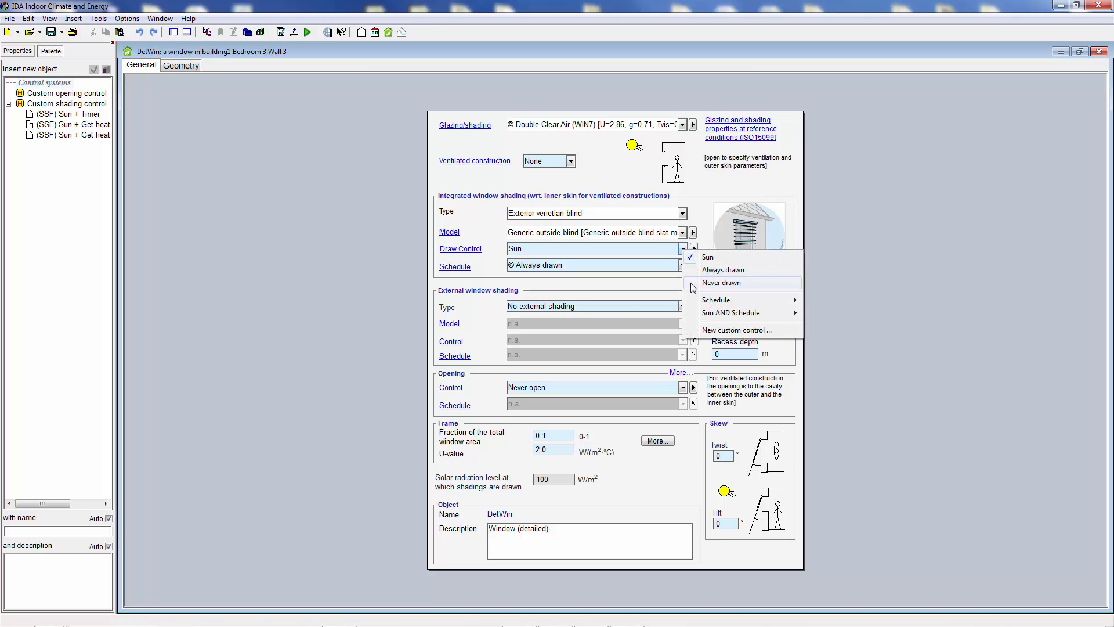
left_click(701, 332)
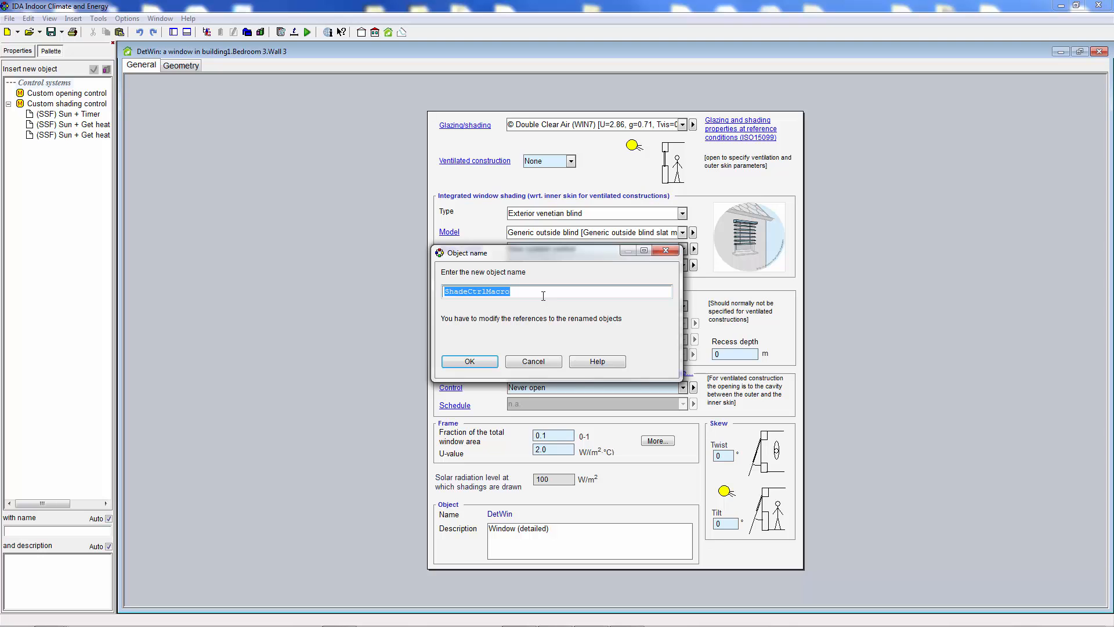
type("Zone air temperature")
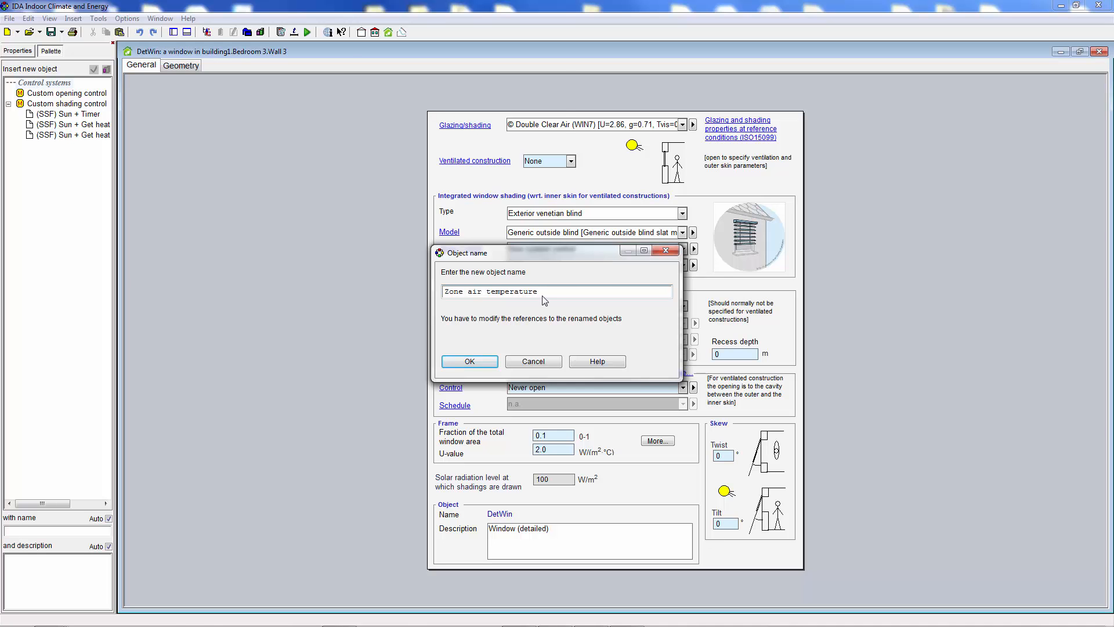
key("Return")
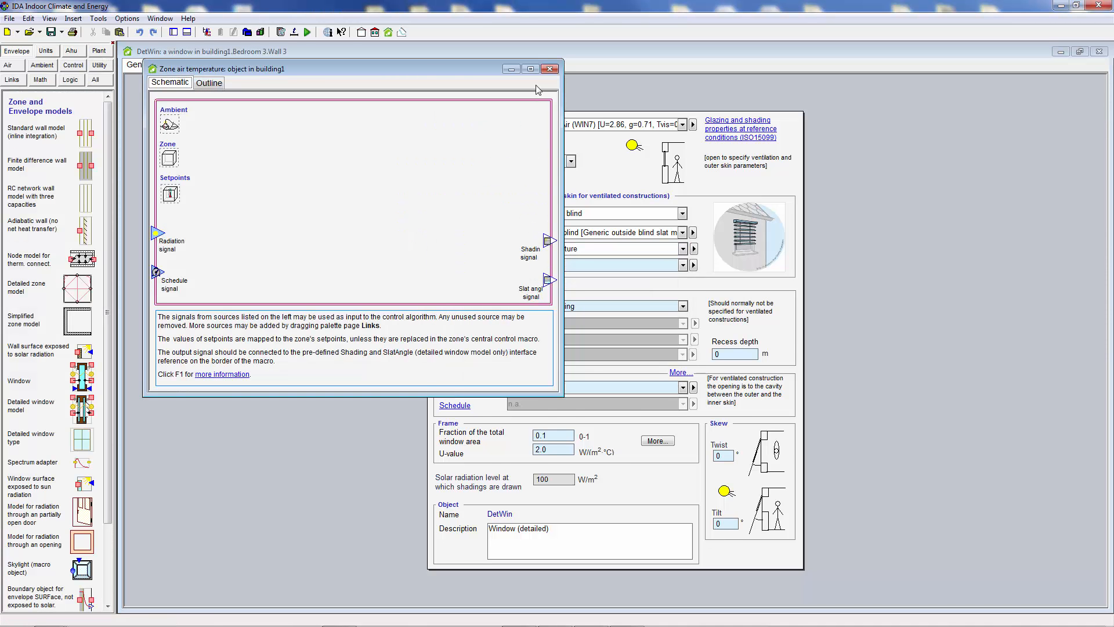
left_click(530, 68)
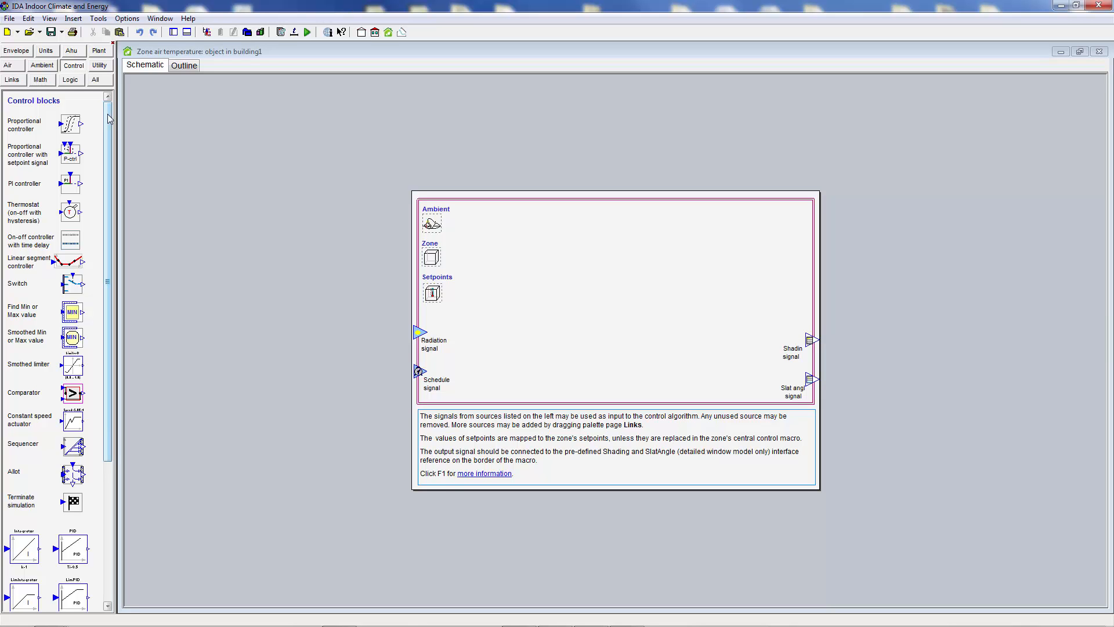
Step: Look through the utility and link components, and place a PI controller in the middle of the schematic
left_click(100, 67)
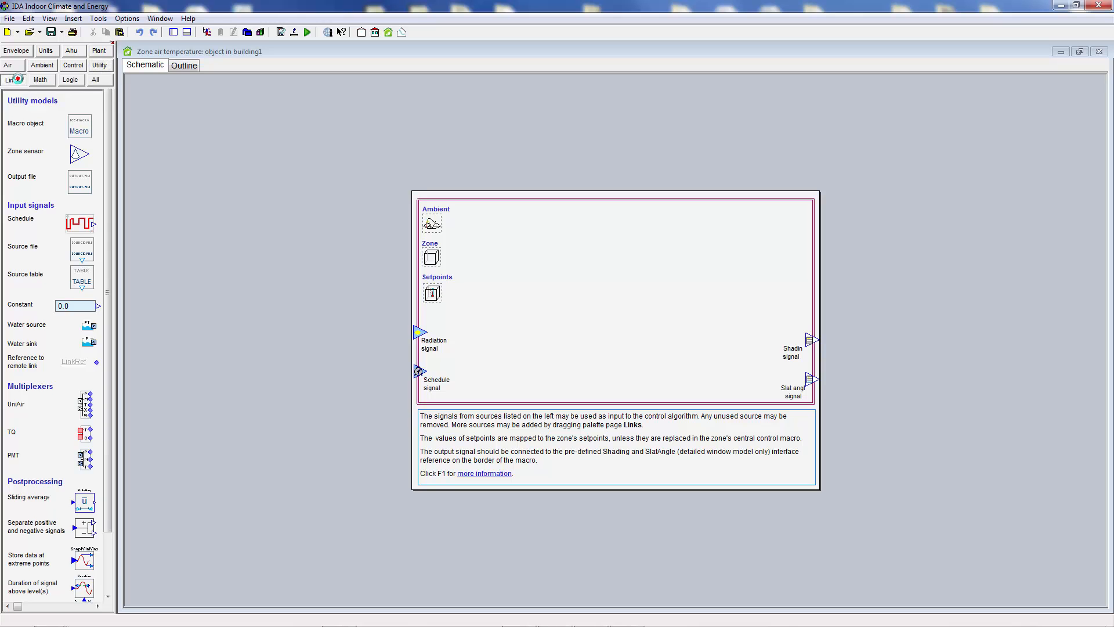
left_click(23, 82)
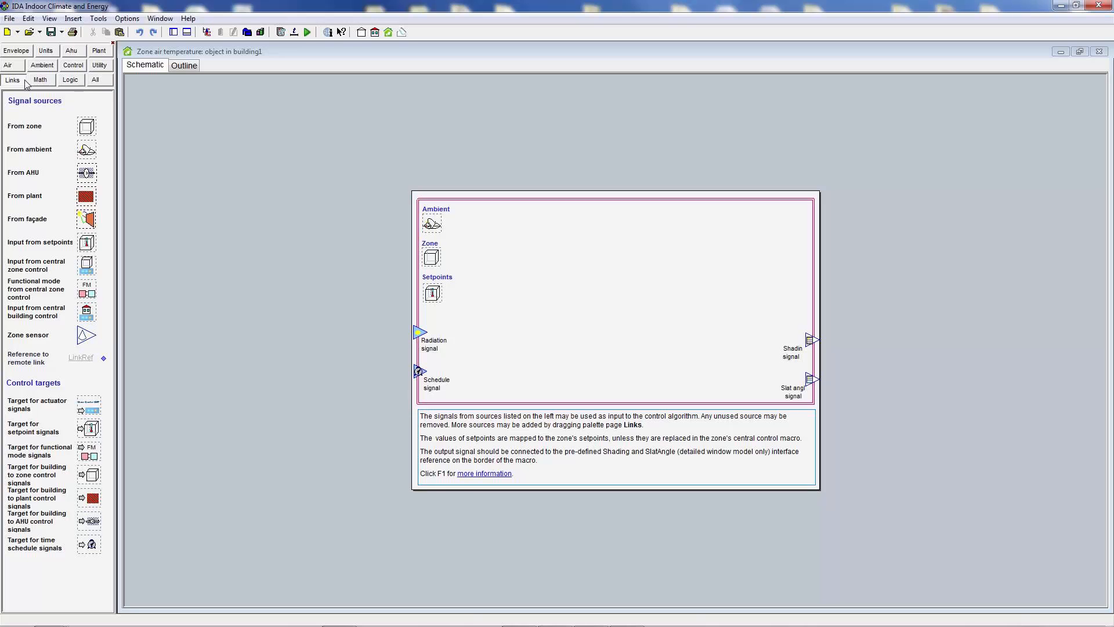
left_click(77, 67)
left_click_drag(80, 186, 574, 287)
left_click(610, 306)
Step: Connect the zone's AIRTEMP signal to the PI controller's MEASURELINK input
left_click(440, 257)
left_click_drag(458, 263, 505, 322)
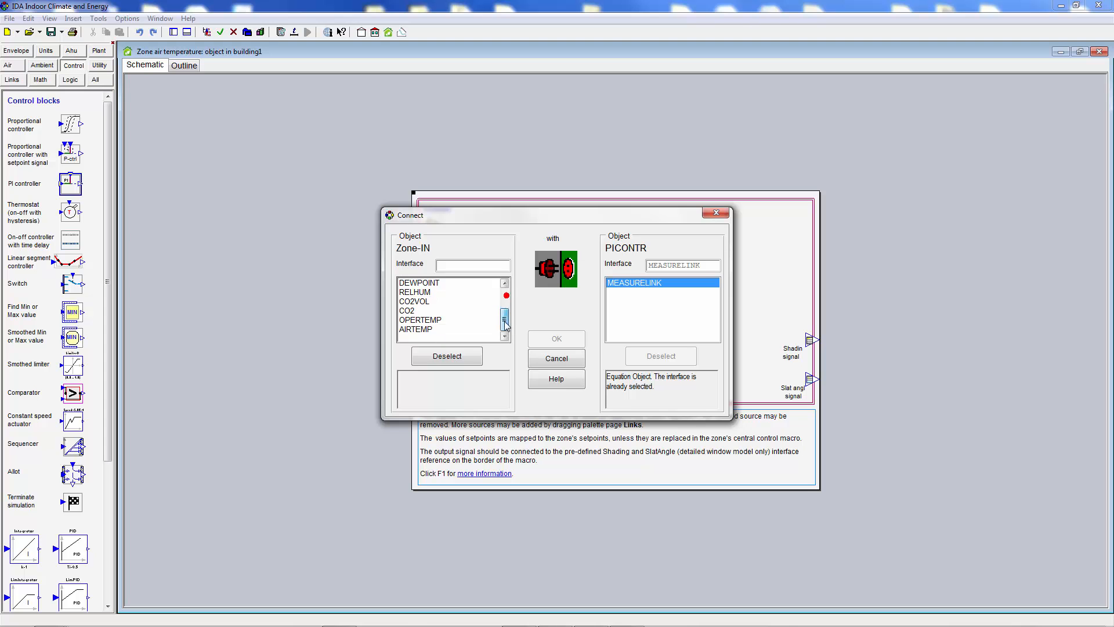
left_click(425, 331)
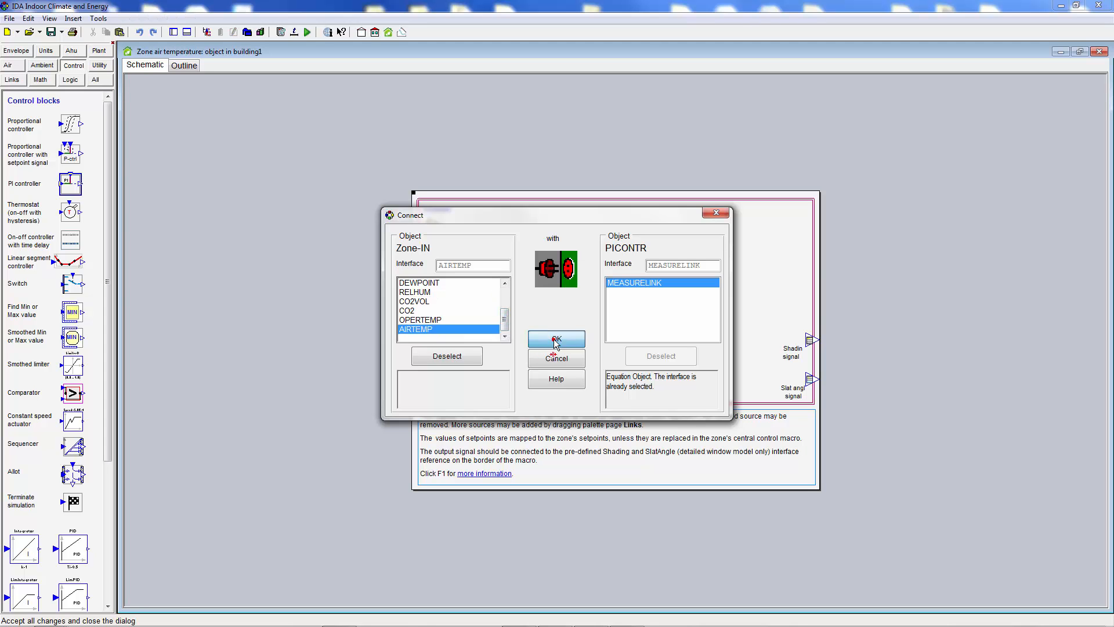
left_click(556, 339)
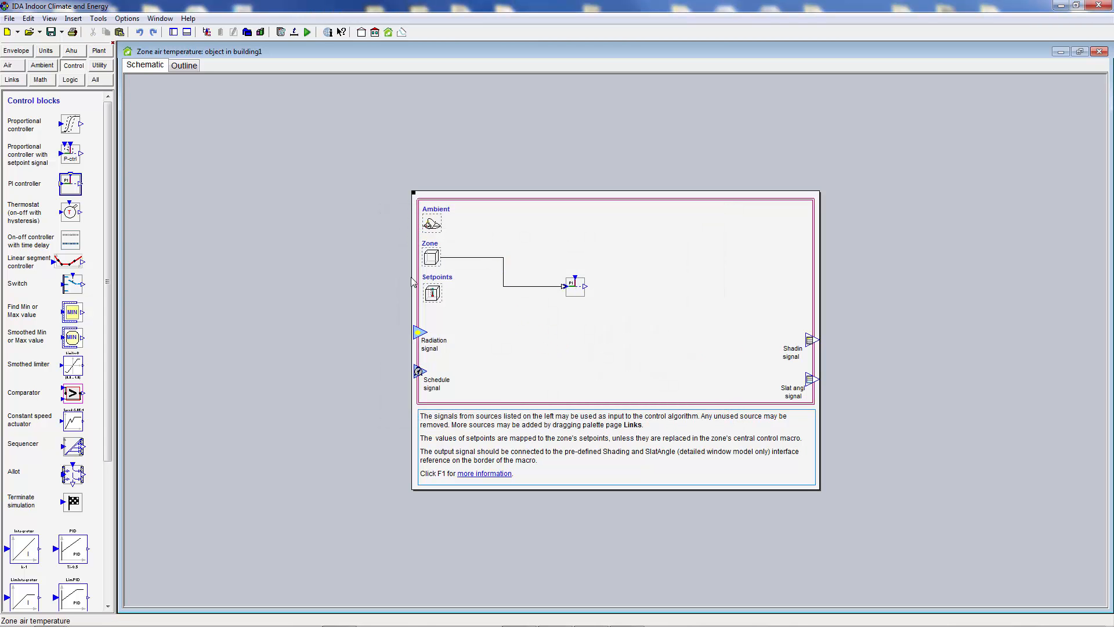
Step: Add a constant of 23.0 as the PI controller's setpoint and connect the controller's output to the shading signal
left_click(99, 65)
left_click_drag(98, 306, 522, 217)
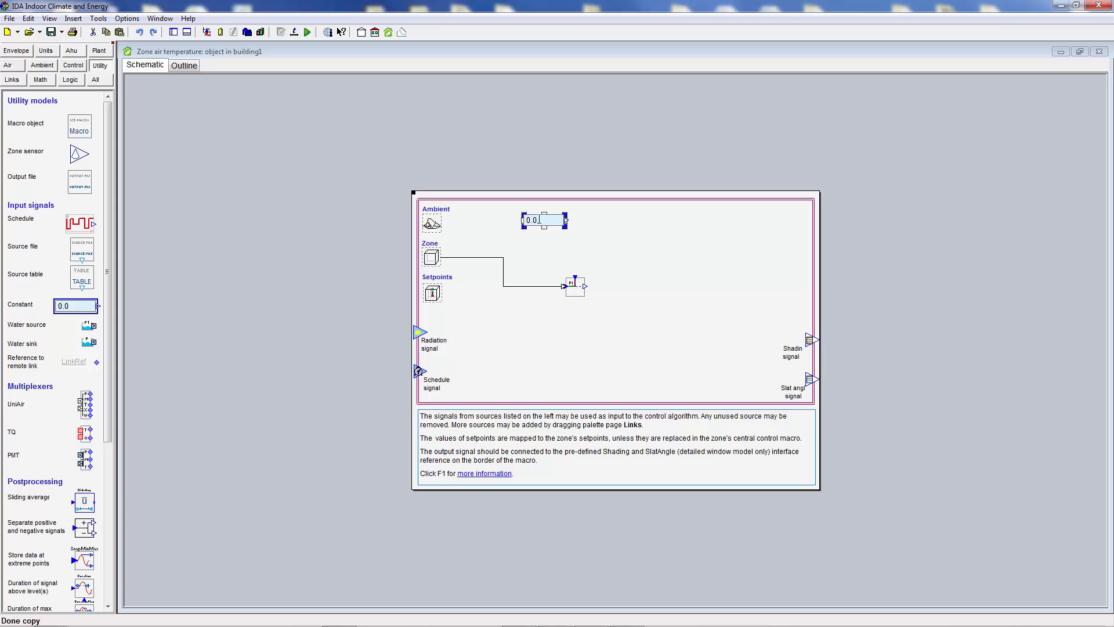
type("23.0")
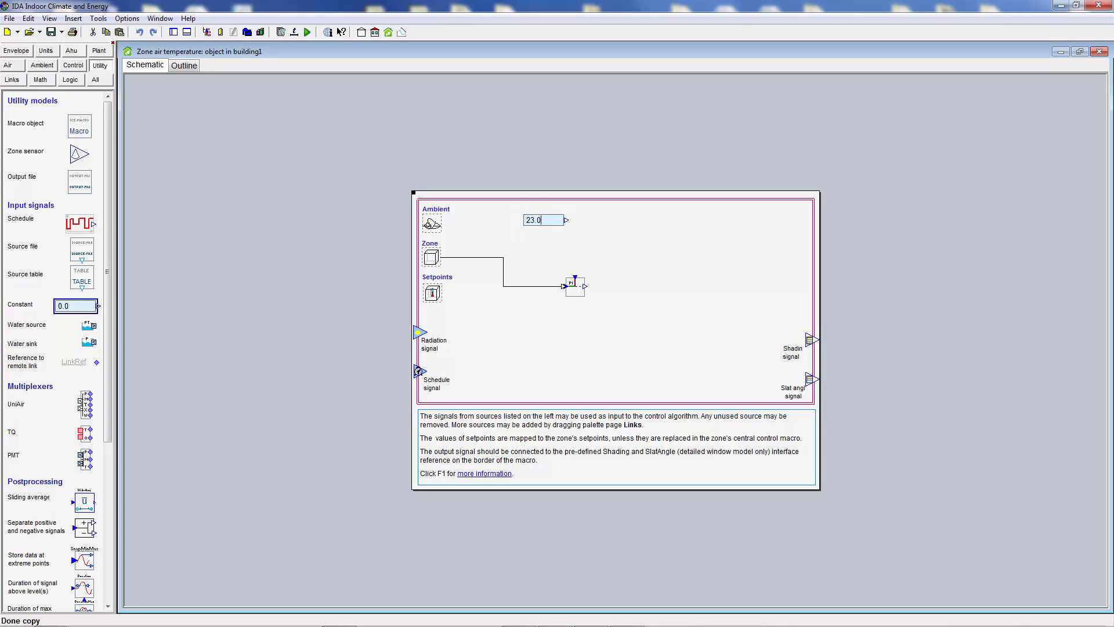
left_click(566, 220)
left_click(575, 275)
left_click(586, 286)
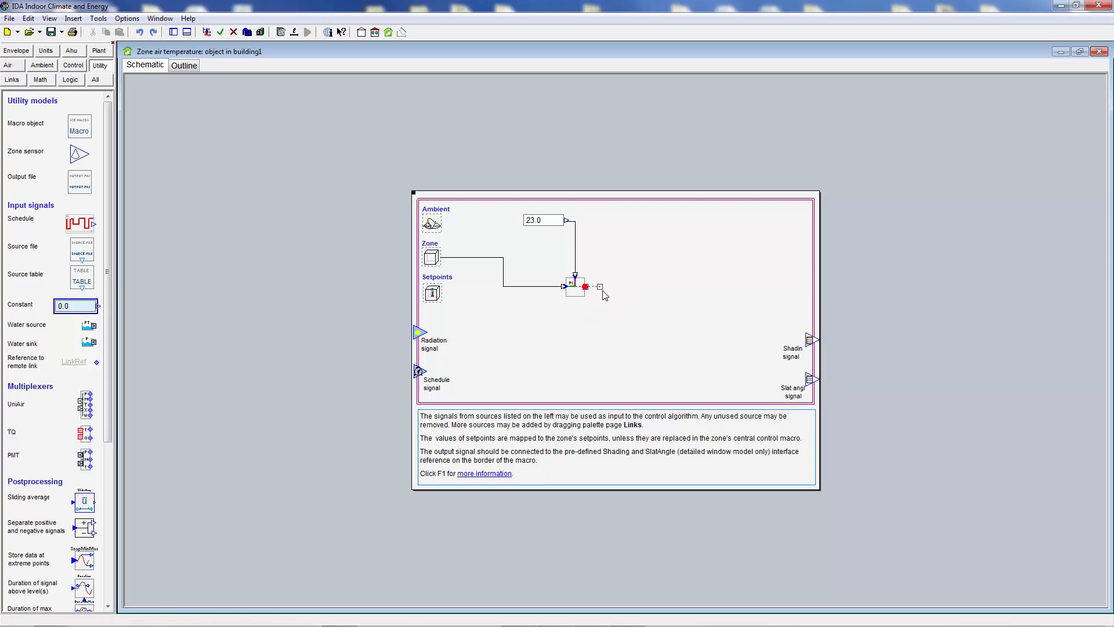
mouse_move(694, 325)
left_mouse_down()
mouse_move(777, 347)
mouse_move(810, 341)
left_mouse_up()
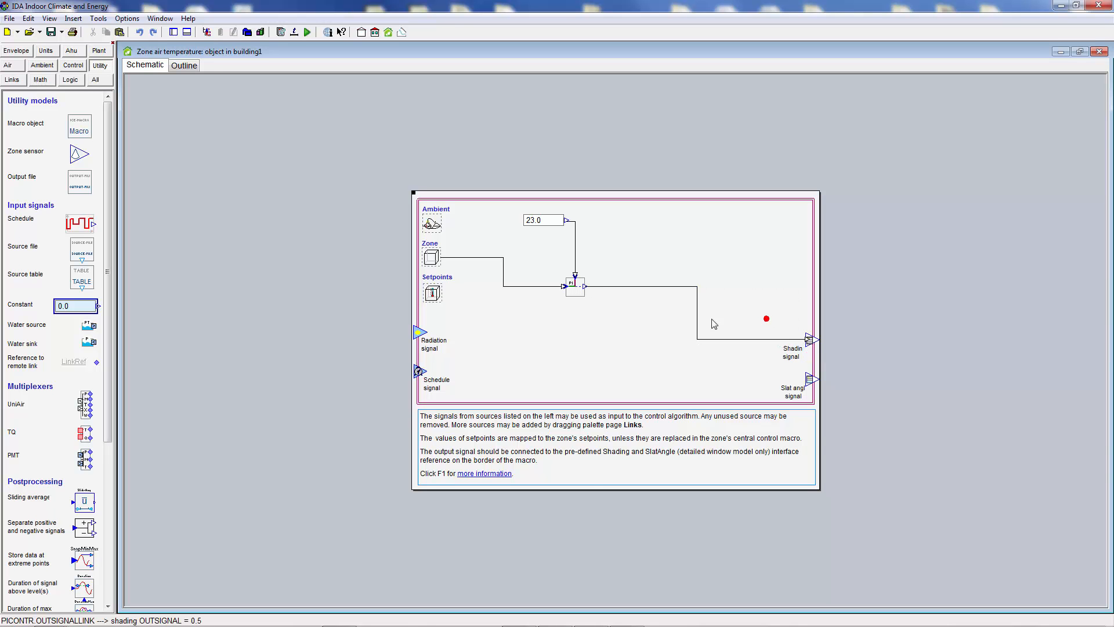
Step: Set the PI controller's MODE parameter to 1.0 and return to the schematic
double_click(576, 287)
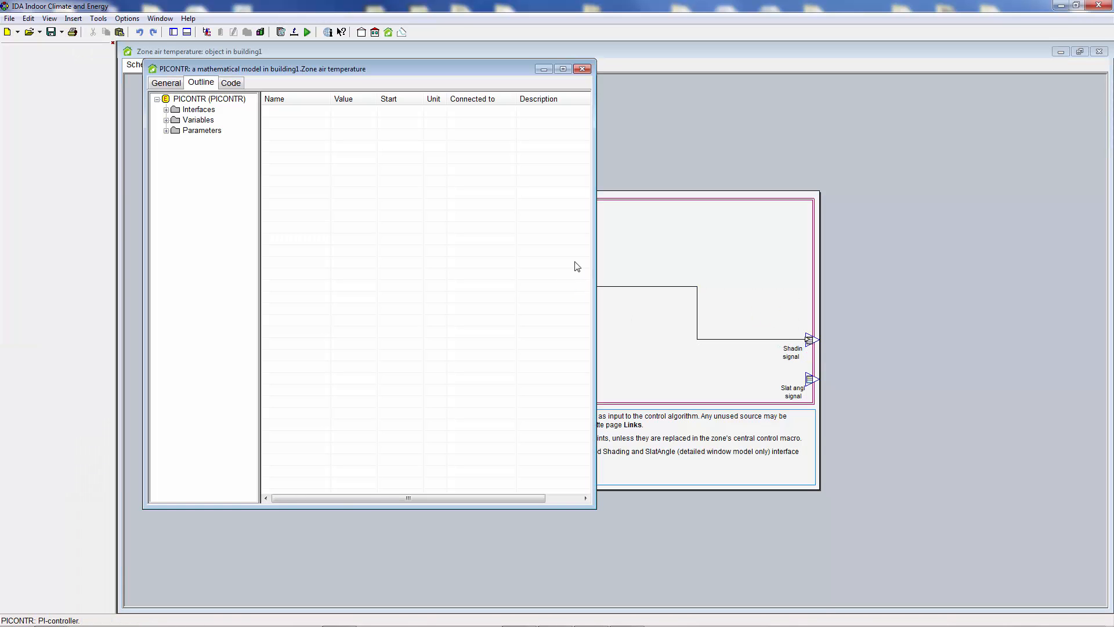
left_click(563, 69)
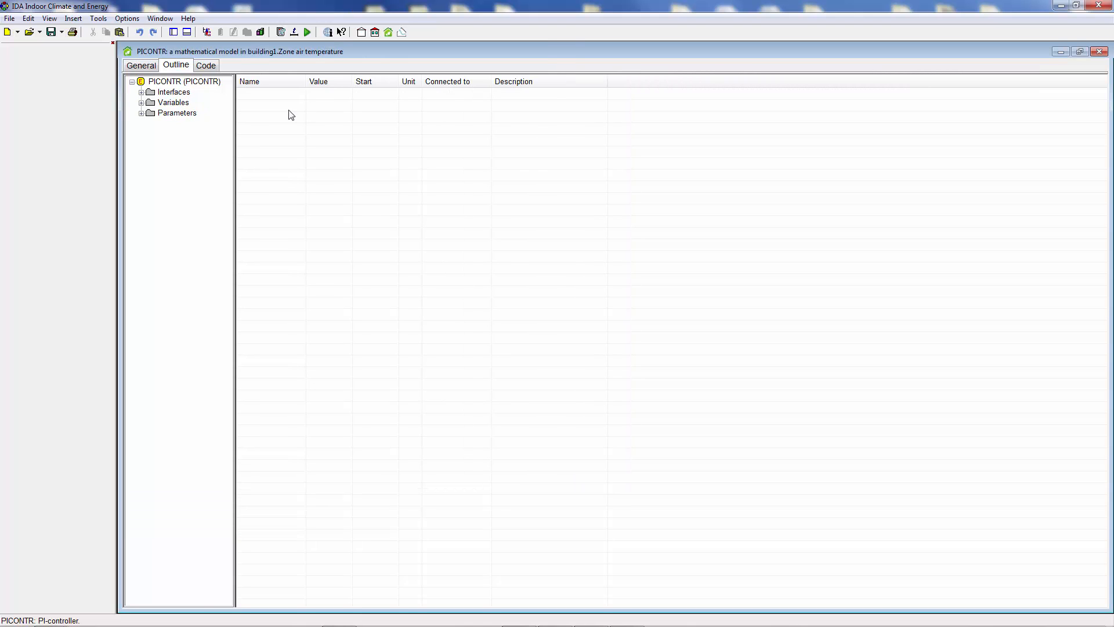
left_click(141, 113)
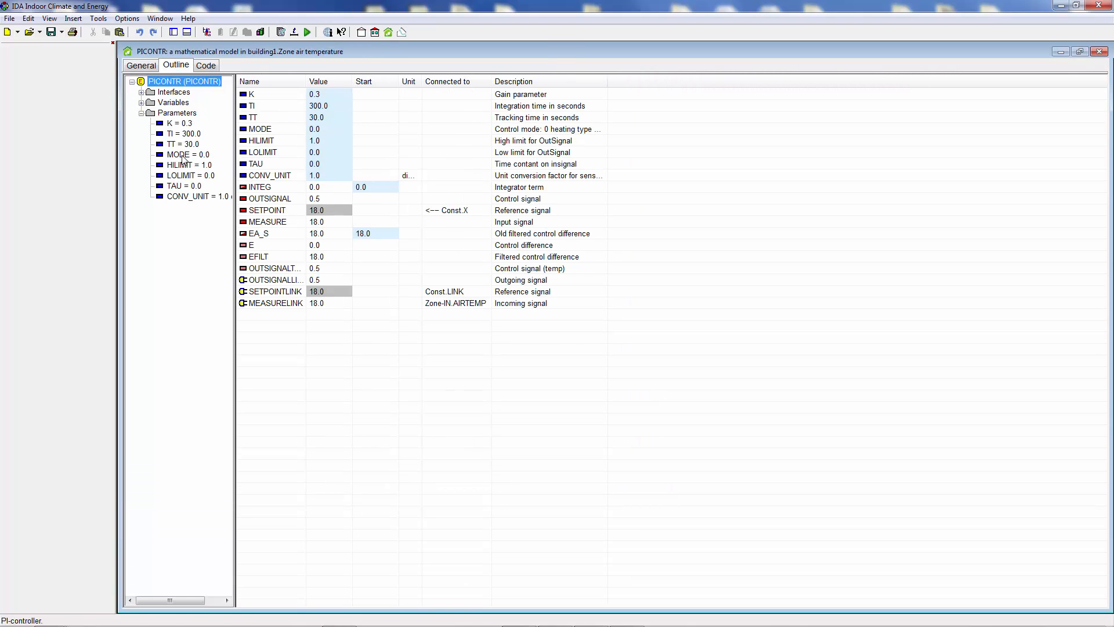
left_click(181, 154)
left_click(322, 97)
left_click(322, 94)
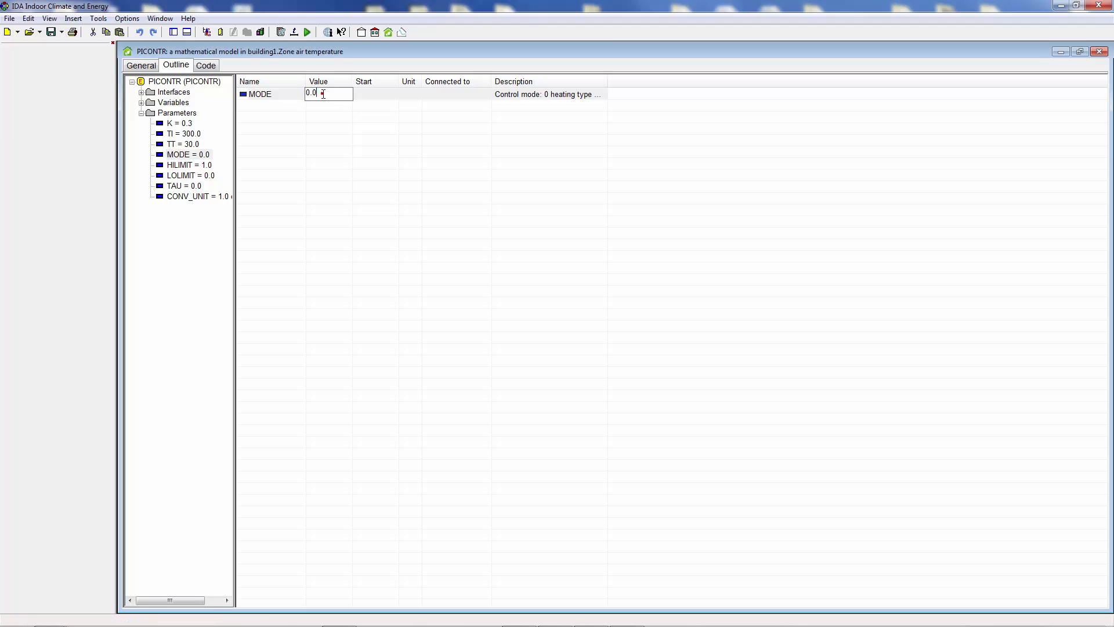
double_click(314, 94)
type("1.0")
key("Return")
left_click(688, 248)
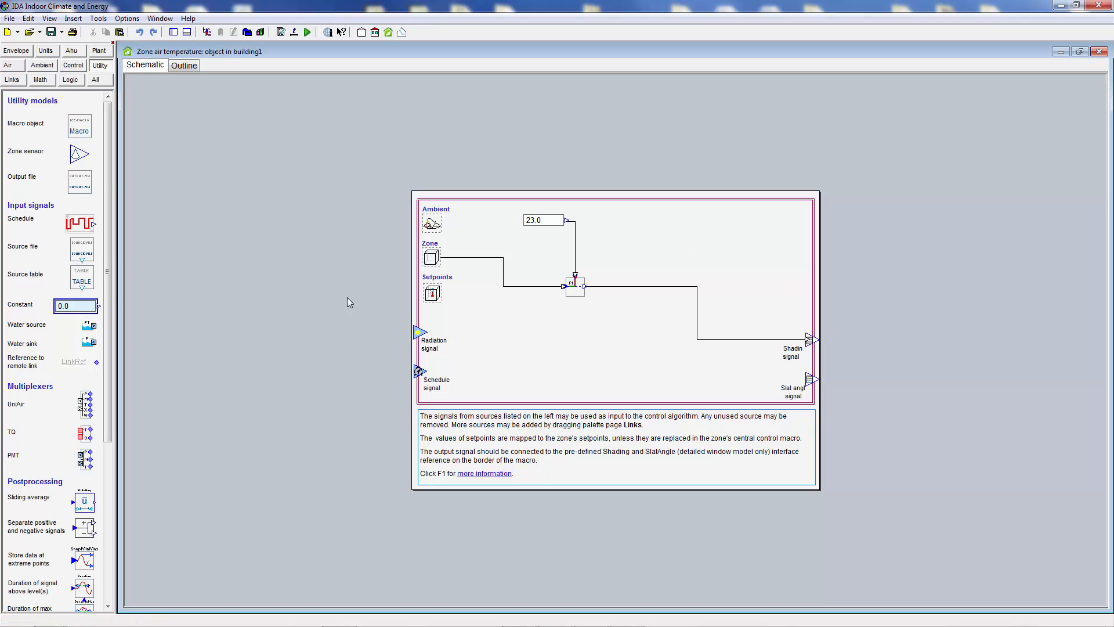
Step: Place an output file object above the shading signal line and open the PI controller's list of variables
left_click_drag(80, 181, 611, 220)
left_click_drag(723, 215, 723, 215)
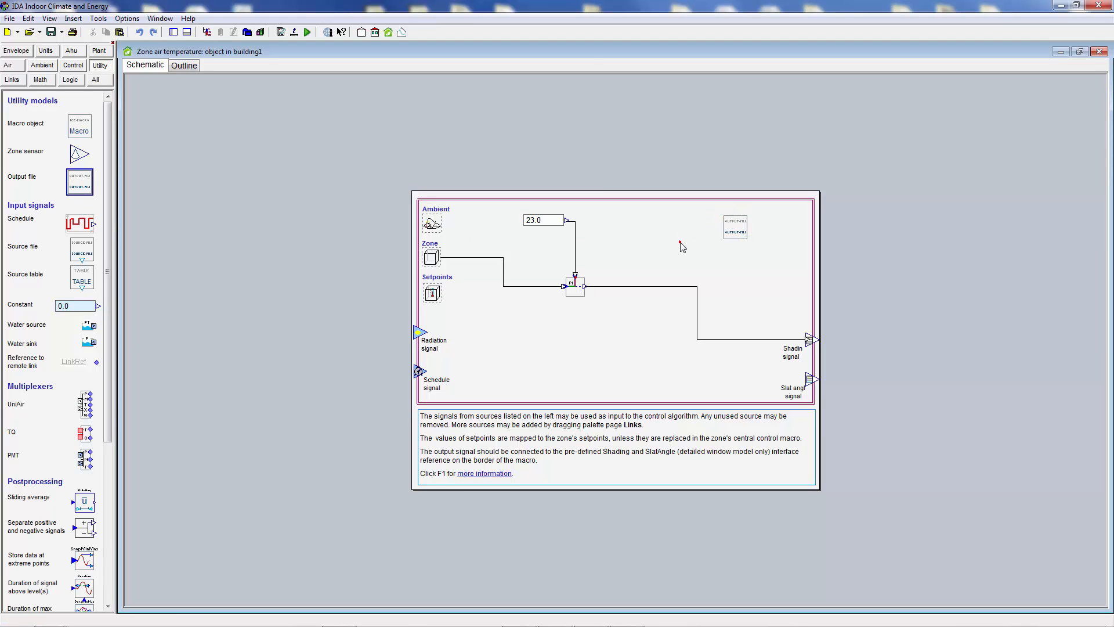
double_click(576, 287)
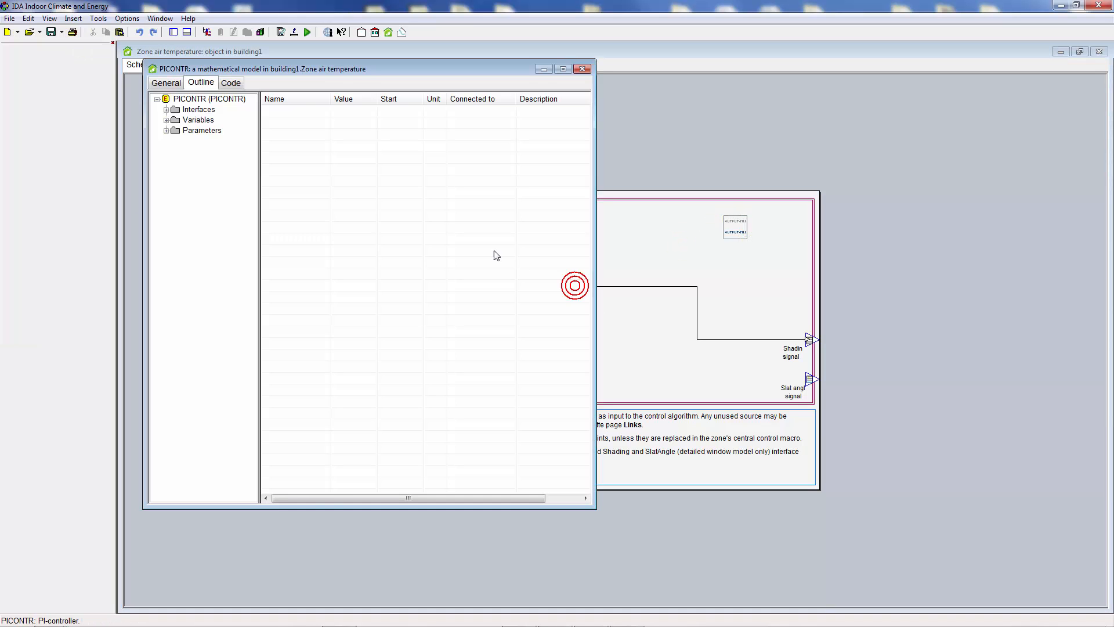
left_click(166, 120)
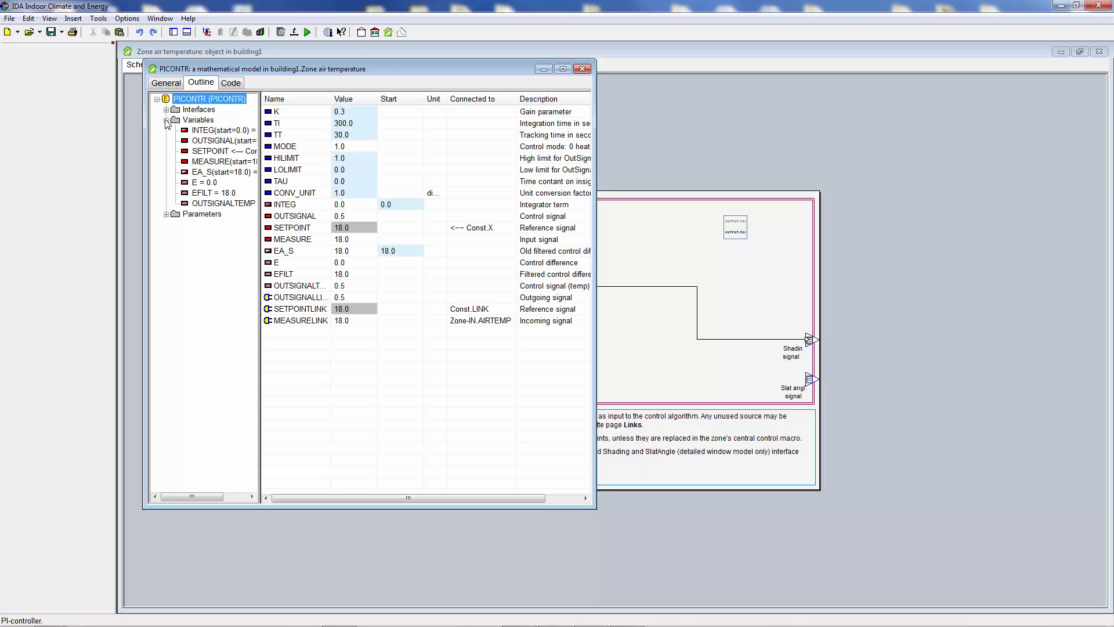
double_click(216, 146)
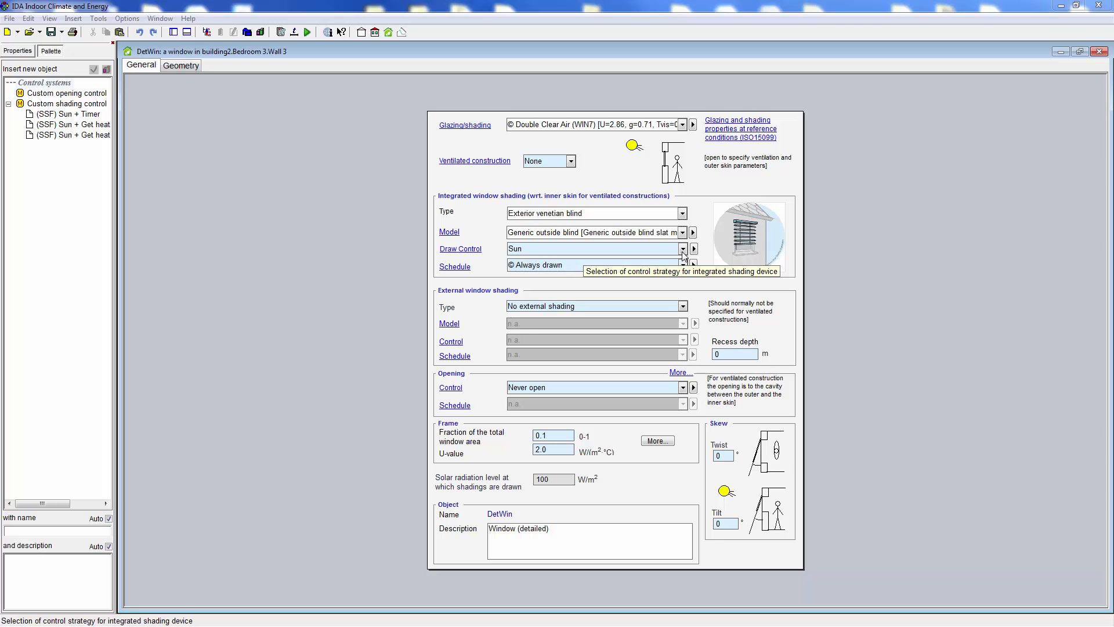
Step: Create a new custom draw control named "Daylight at workplace" for the integrated shading of the building2 window
left_click(683, 249)
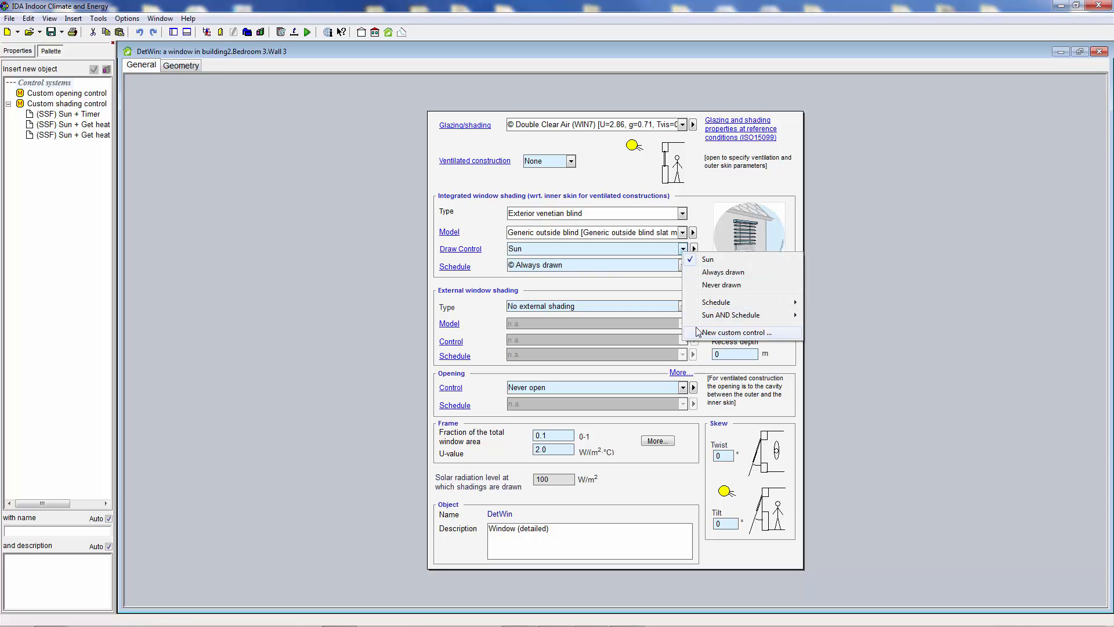
left_click(725, 332)
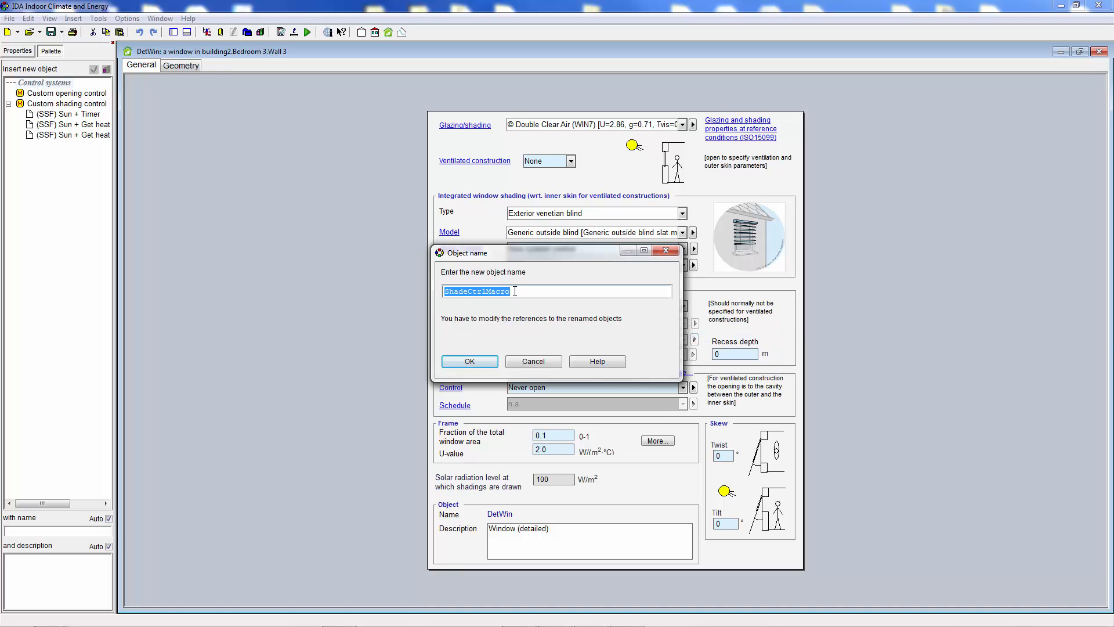
type("Dayl")
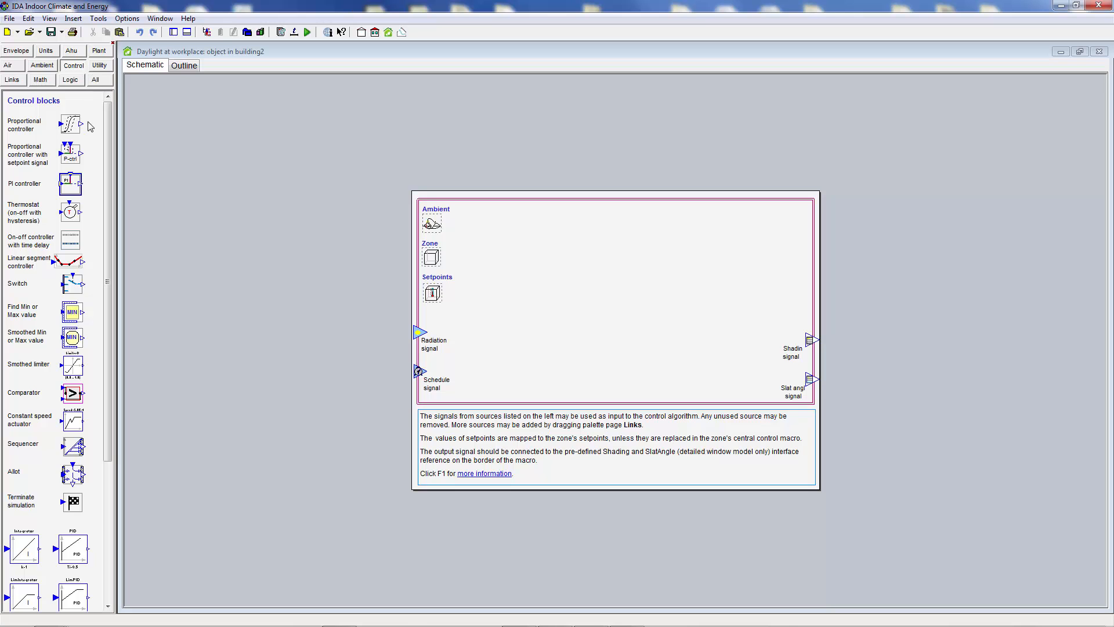
Step: Place a PI controller and a zone sensor in the schematic, and connect the sensor to the controller's measured input
left_click_drag(74, 183, 582, 293)
left_click(565, 315)
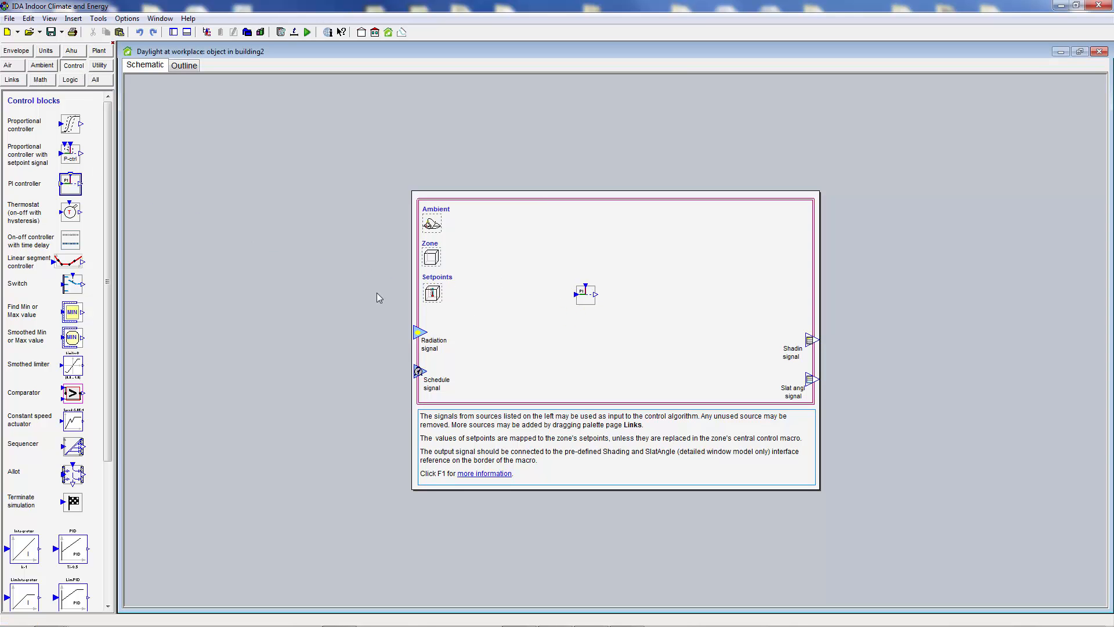
left_click(102, 63)
mouse_move(80, 155)
left_mouse_down()
mouse_move(139, 181)
mouse_move(455, 265)
left_mouse_up()
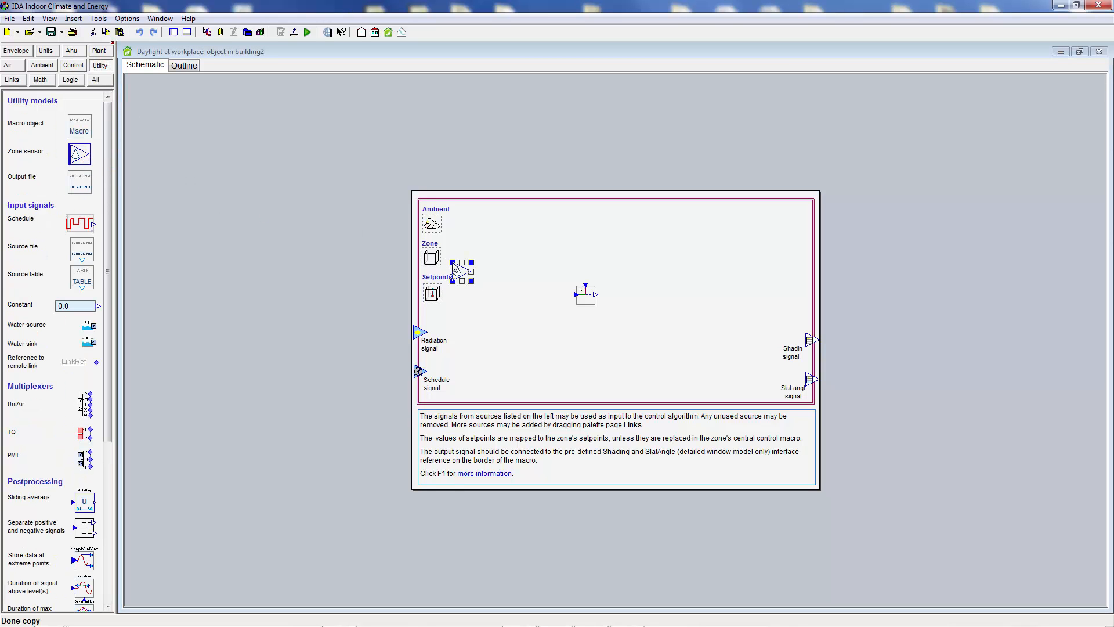
left_click(473, 276)
left_click(470, 269)
left_click(575, 294)
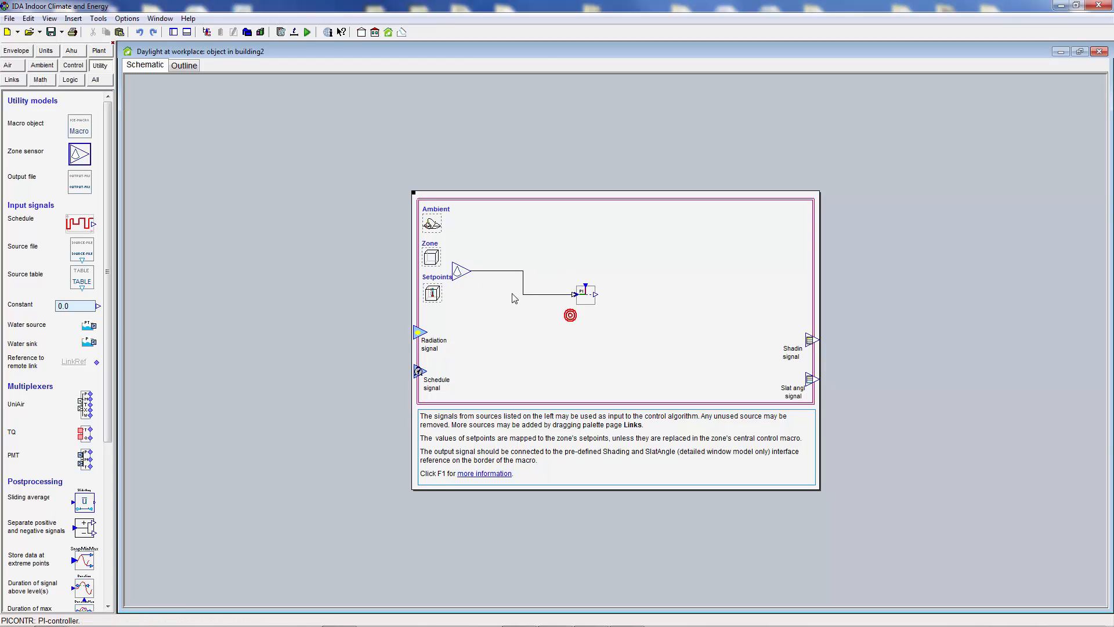
Step: Set the zone sensor's measured signal to Daylight [lx]
double_click(461, 271)
left_click(526, 174)
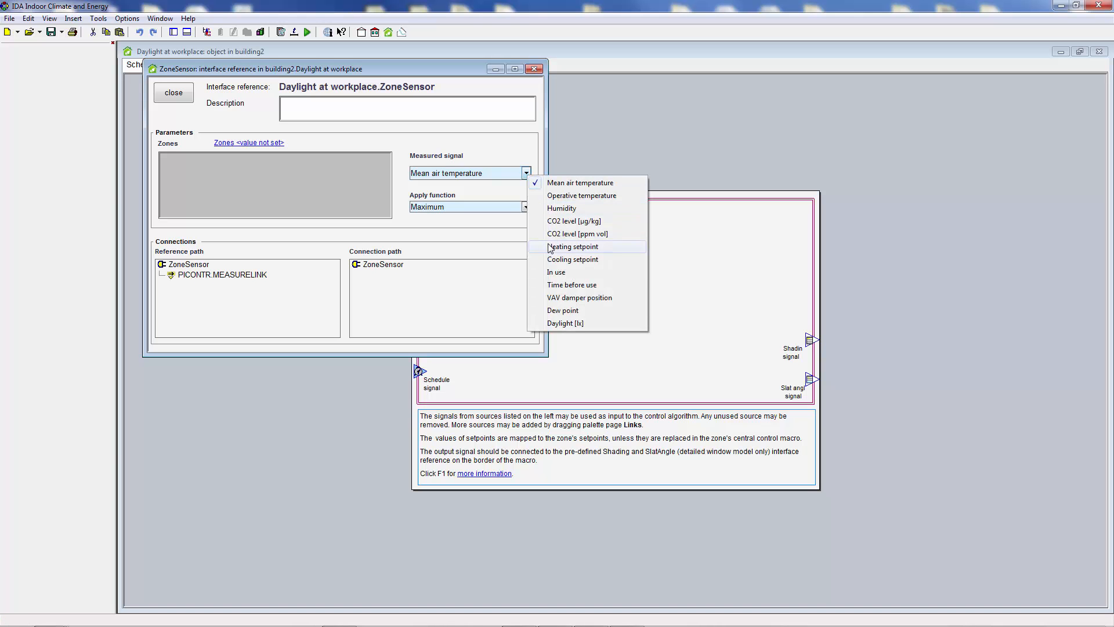
left_click(556, 323)
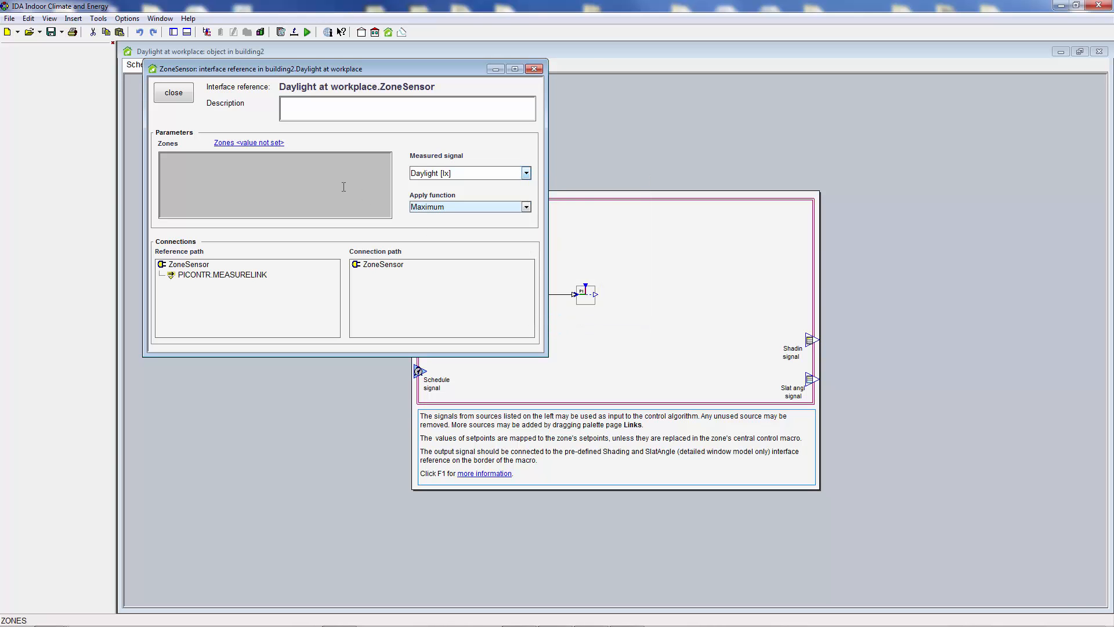
Step: Assign the Bedroom 3 zone to the zone sensor and close the sensor's form
left_click(257, 144)
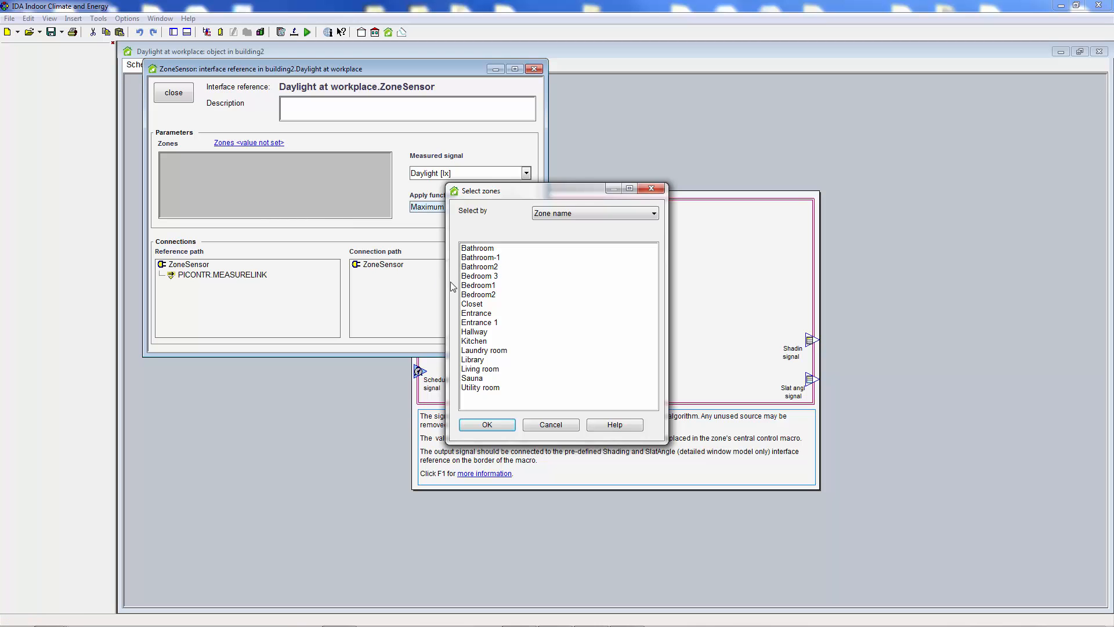
left_click(468, 277)
left_click(490, 424)
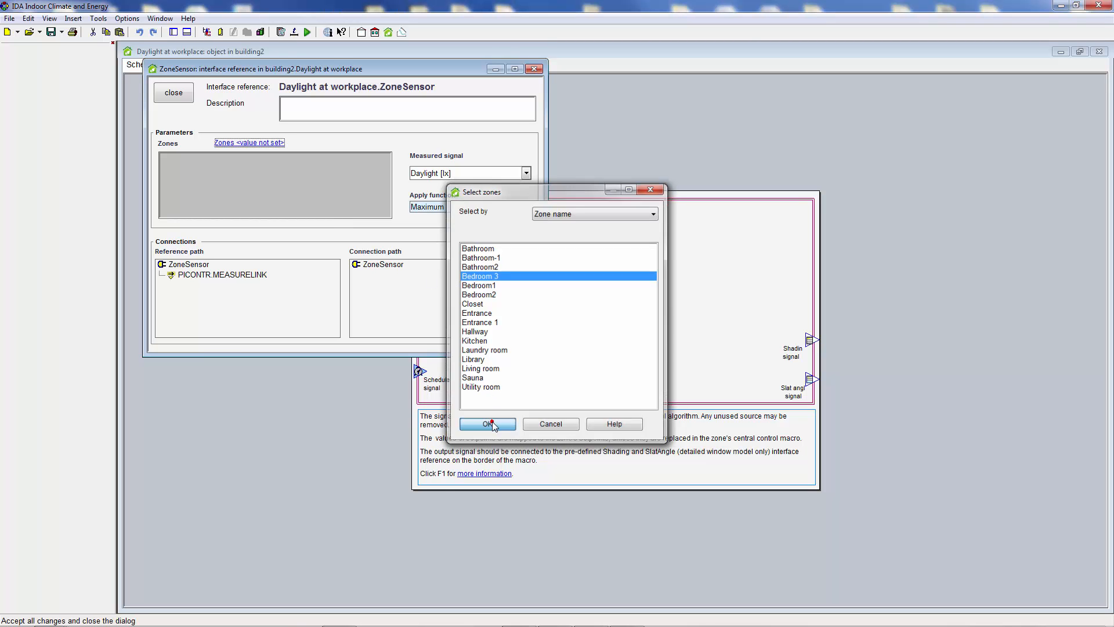
left_click(534, 68)
Step: Add a constant of 600 as the PI controller's setpoint and connect the controller's output to the shading signal
left_click_drag(96, 304, 464, 229)
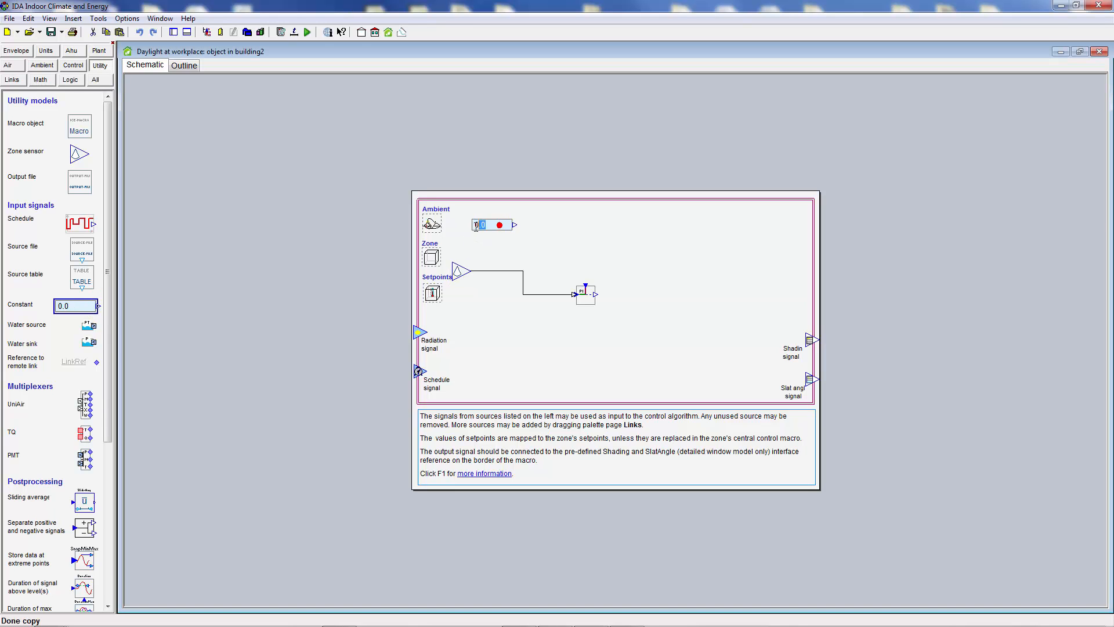
type("60")
left_click(516, 224)
left_click(586, 283)
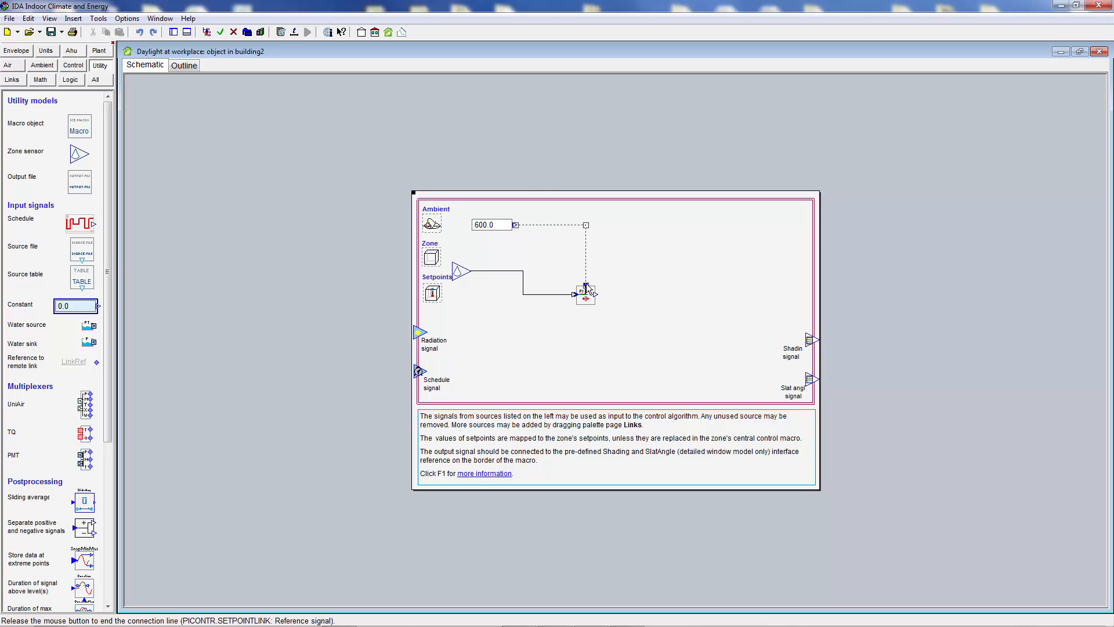
left_click(596, 294)
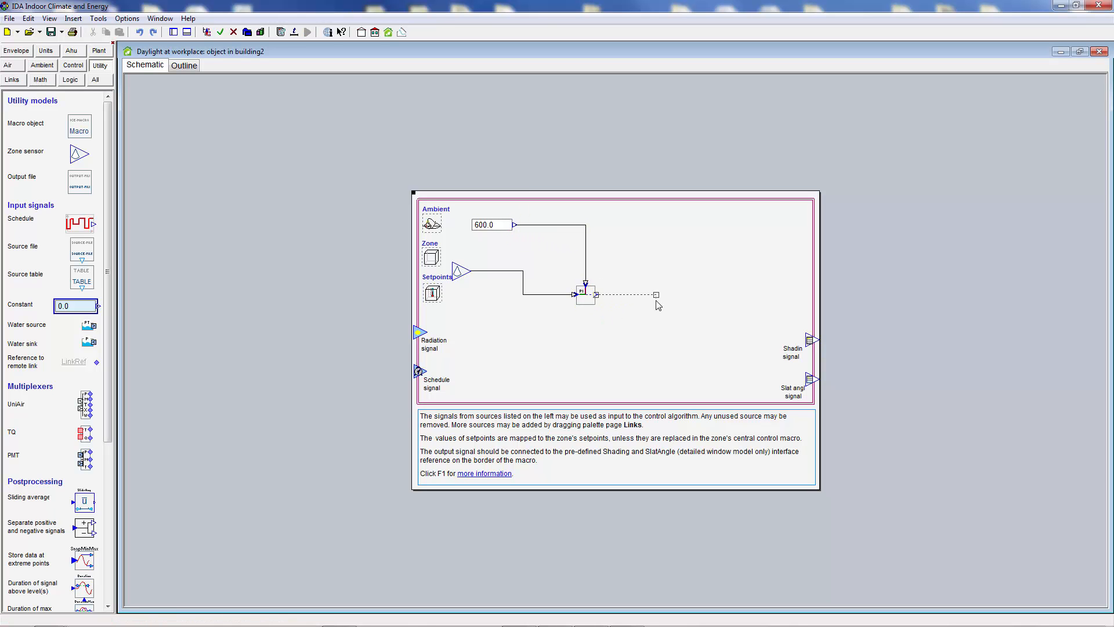
left_click(809, 339)
Step: Open the PI controller's outline, expand its parameters and set the chosen parameter's value to 1
double_click(588, 294)
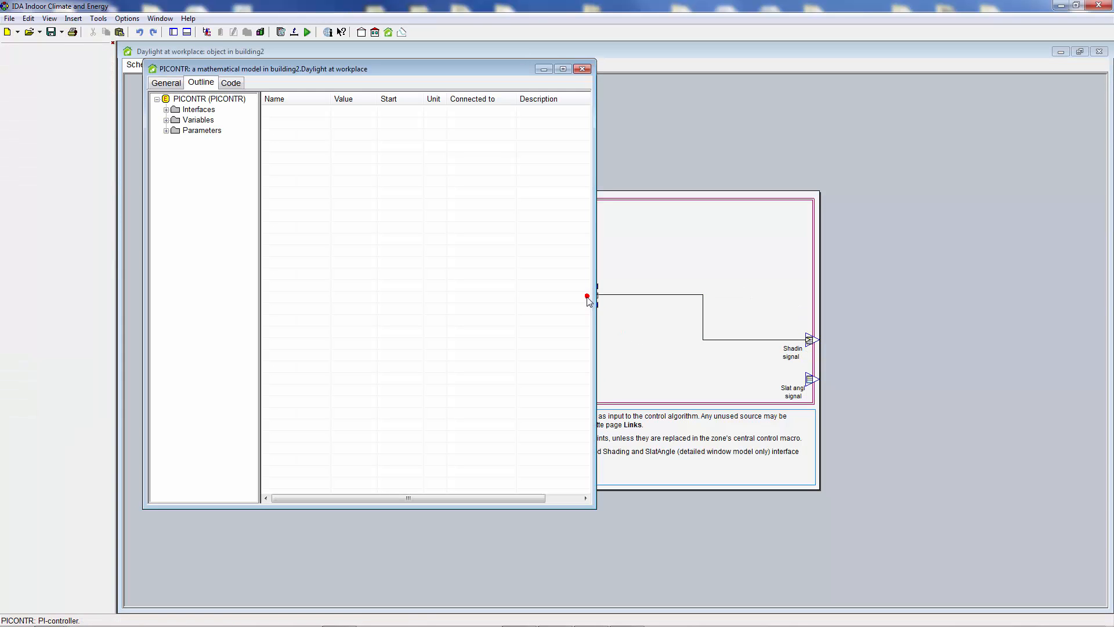
left_click(564, 69)
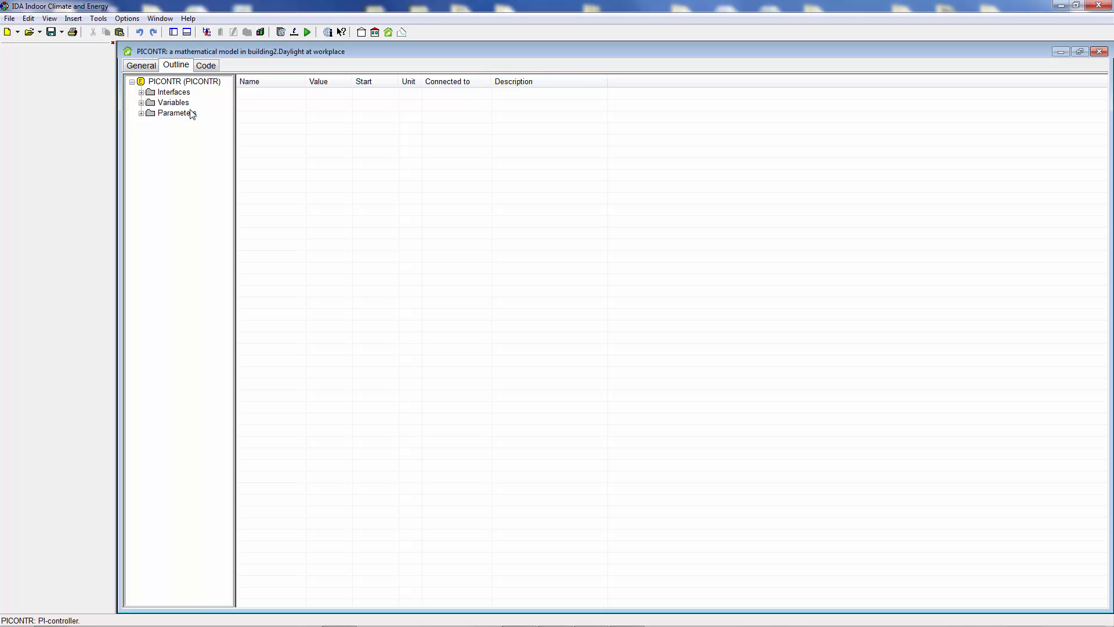
left_click(141, 113)
left_click(188, 154)
left_click(322, 94)
left_click(323, 94)
left_click_drag(323, 95, 301, 99)
type("1")
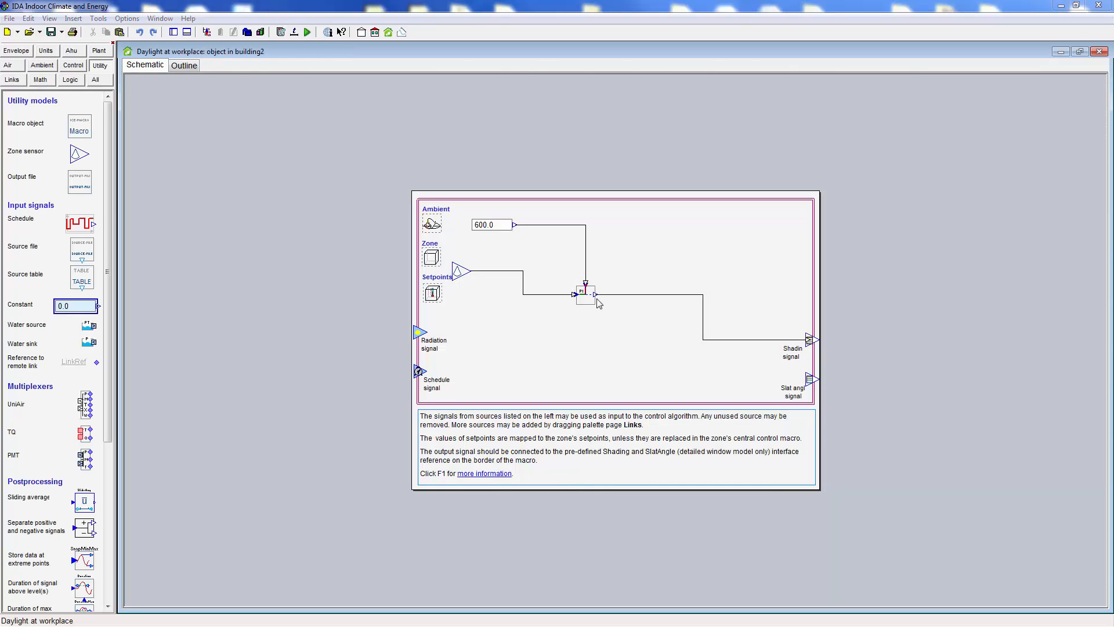
Step: Place an output file object above the connection between the PI controller and the shading signal
left_click(80, 182)
left_click_drag(79, 182, 717, 225)
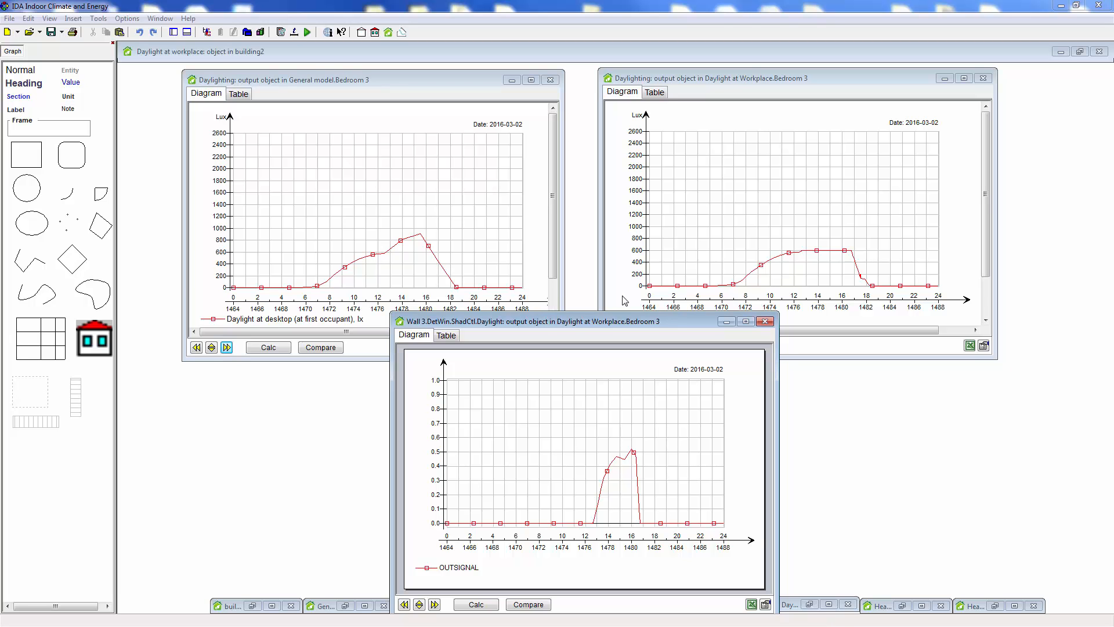
Step: Compare Bedroom 3's desktop daylight diagrams for the two models and step forward in the shading controller's output signal diagram
mouse_move(442, 243)
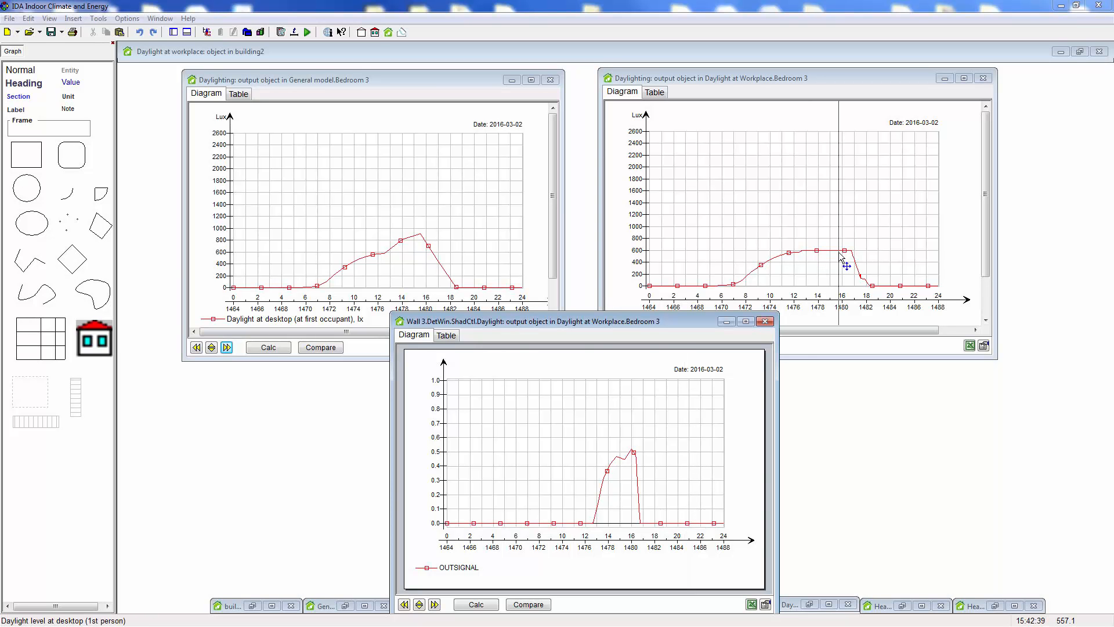
mouse_move(640, 479)
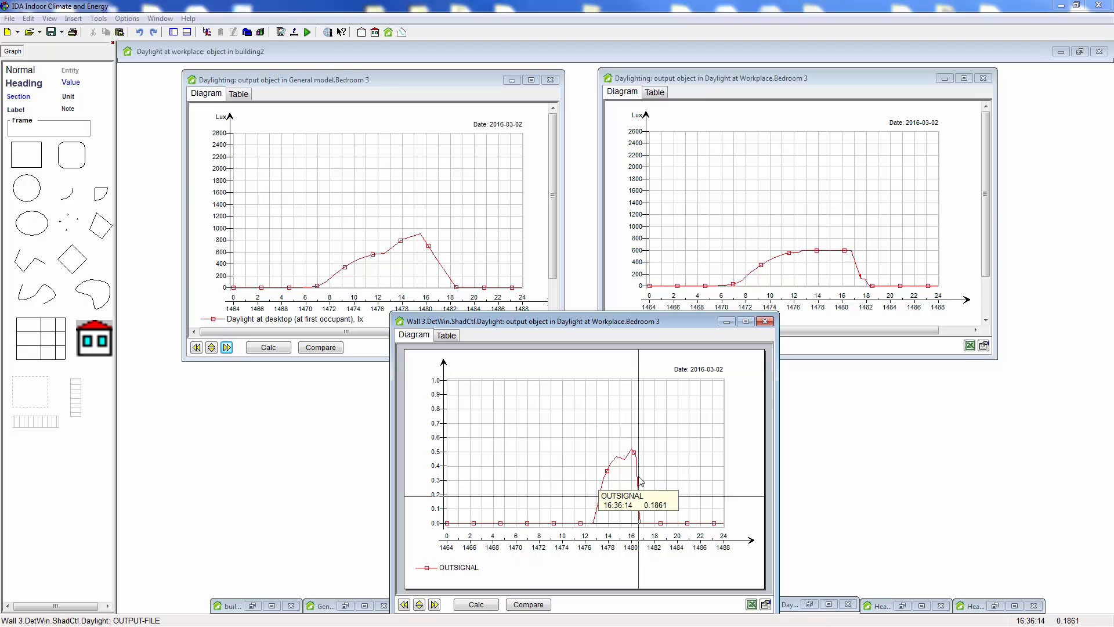
left_click(434, 605)
left_click(435, 605)
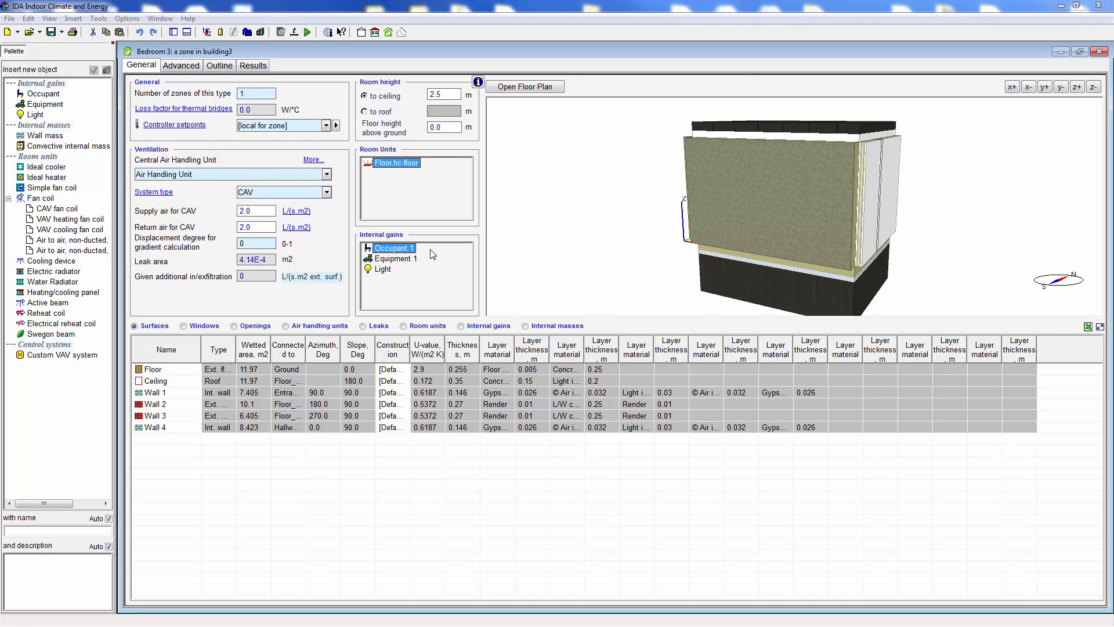
Step: In the Radiant Controller schematic, place a NOT and an AND block beside the lower PI controller and another AND block beside the upper one
double_click(432, 254)
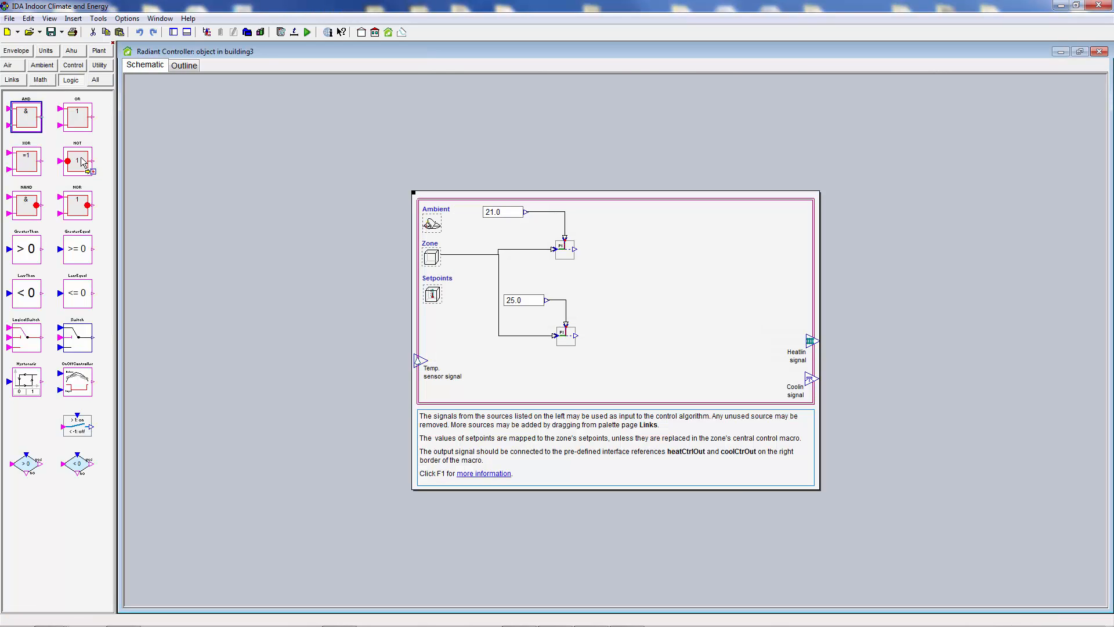
left_click_drag(82, 161, 618, 320)
left_click_drag(26, 116, 633, 243)
left_click_drag(32, 120, 673, 325)
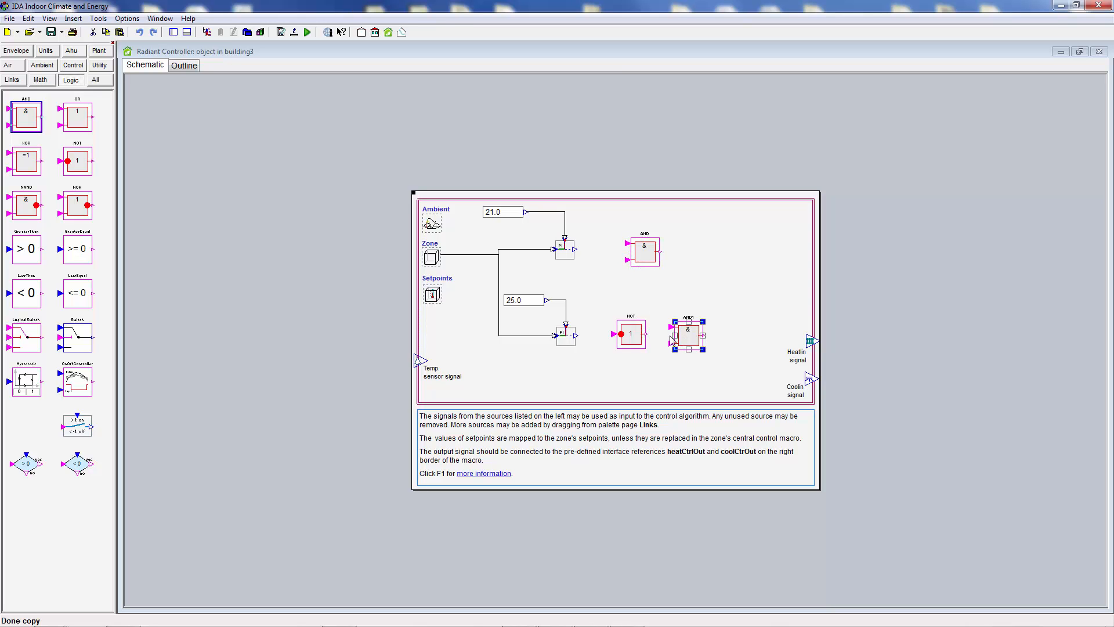
left_click(652, 365)
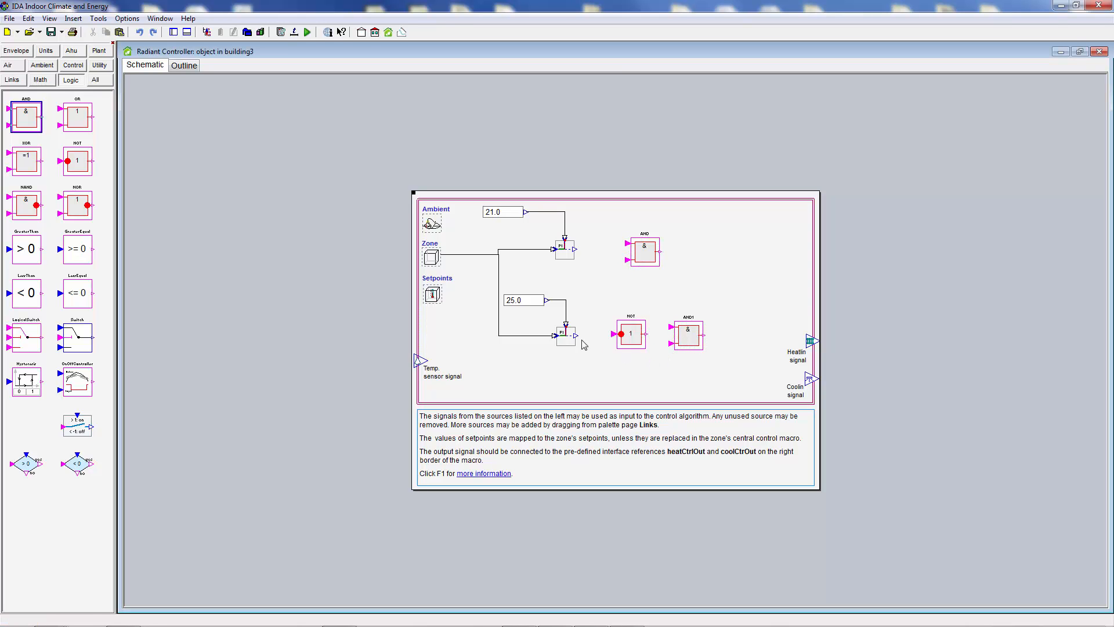
Step: Connect the lower PI controller through the NOT block to the lower AND block, and link the zone's OCCUPANCY to its other input
left_click_drag(577, 336, 670, 345)
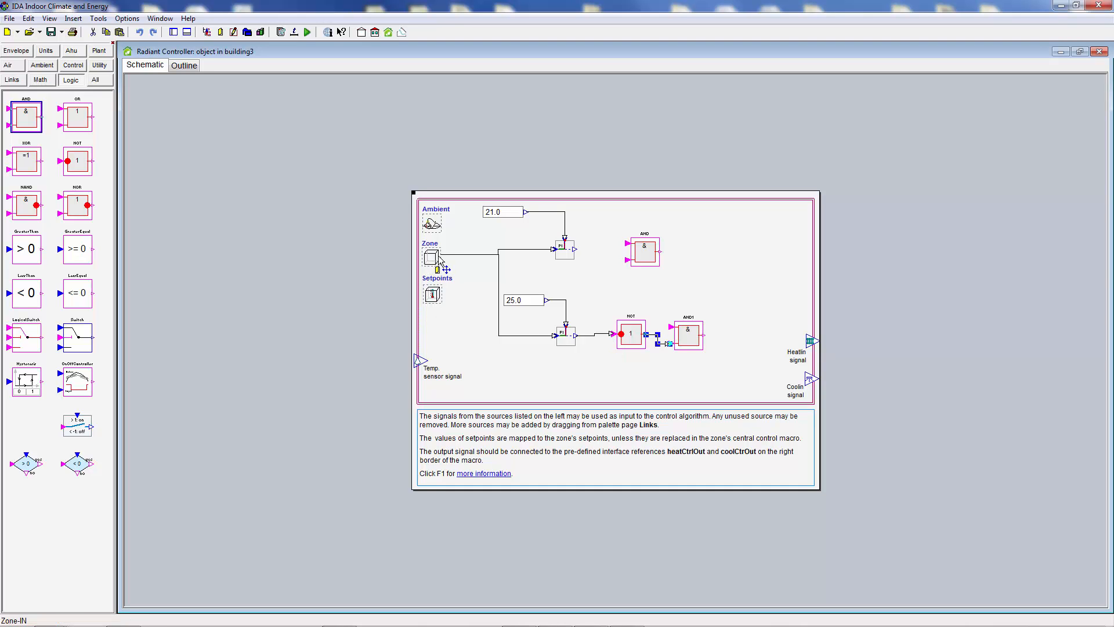
left_click_drag(441, 255, 671, 328)
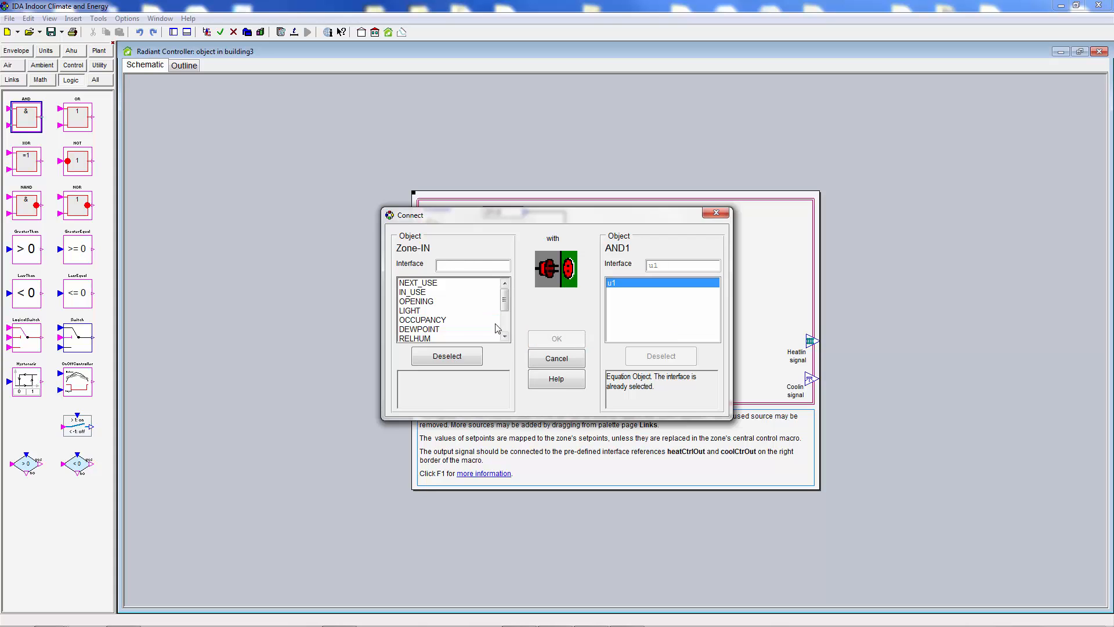
left_click(444, 319)
left_click(568, 340)
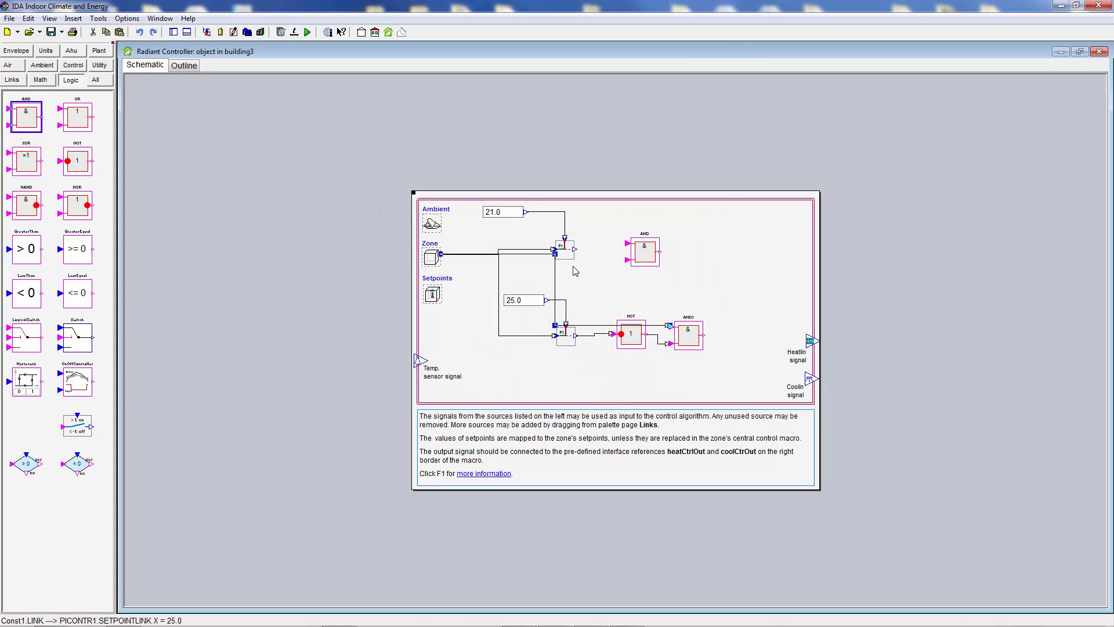
Step: Connect the upper PI controller's output and the zone's OCCUPANCY signal to the inputs of the upper AND block
left_click_drag(575, 249, 627, 264)
left_click_drag(438, 254, 628, 246)
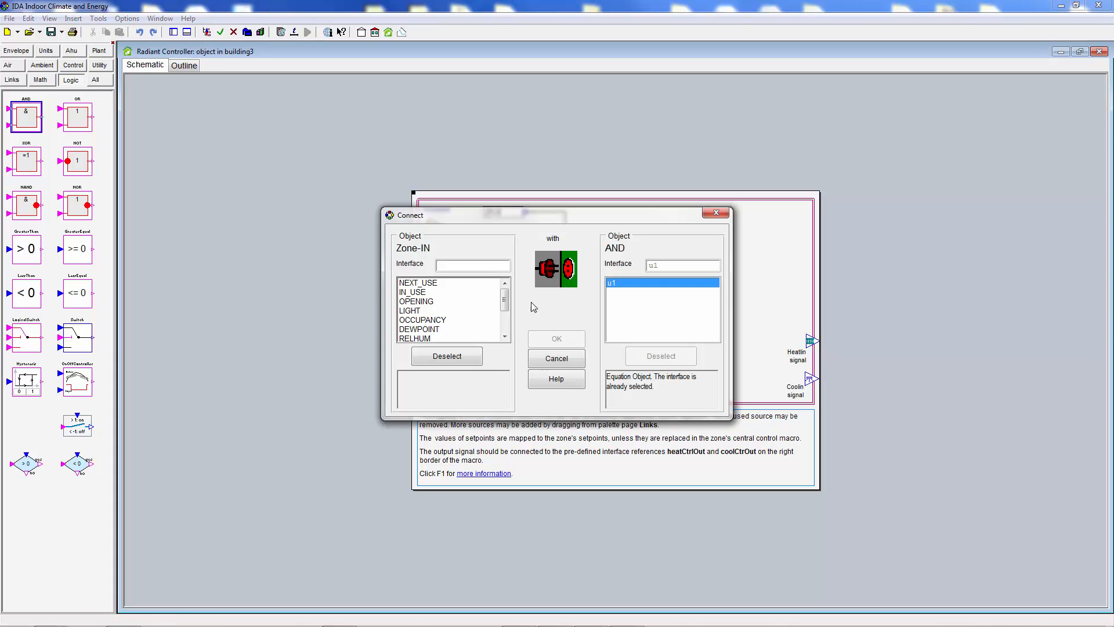
left_click(446, 320)
left_click(556, 338)
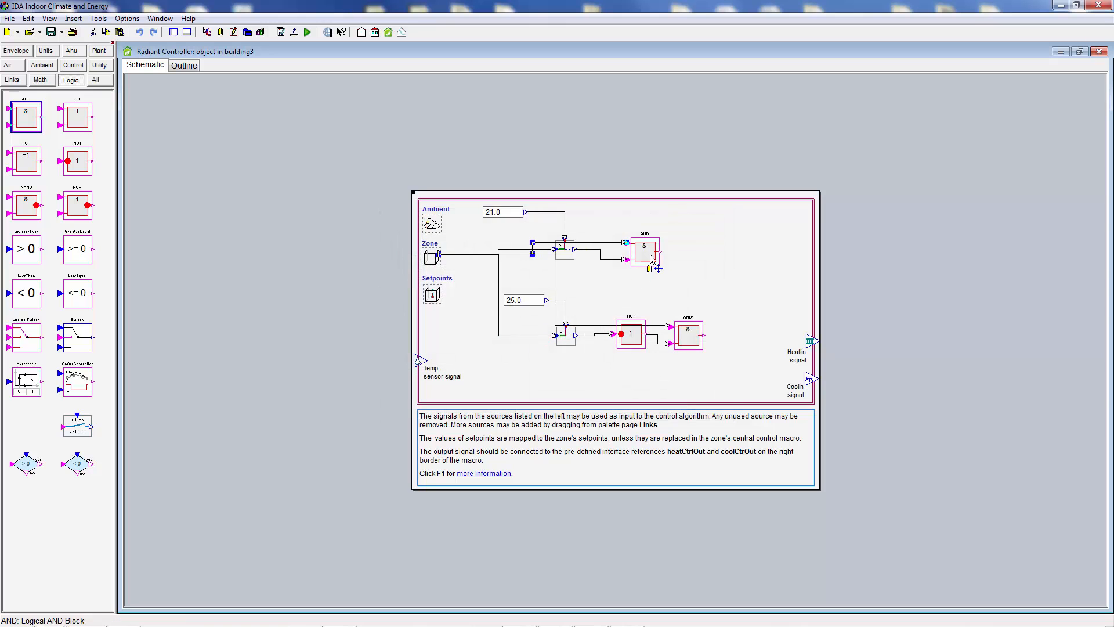
Step: Connect the upper AND block's output to the heating signal and the lower AND block's output to the cooling signal
left_click_drag(660, 251, 811, 339)
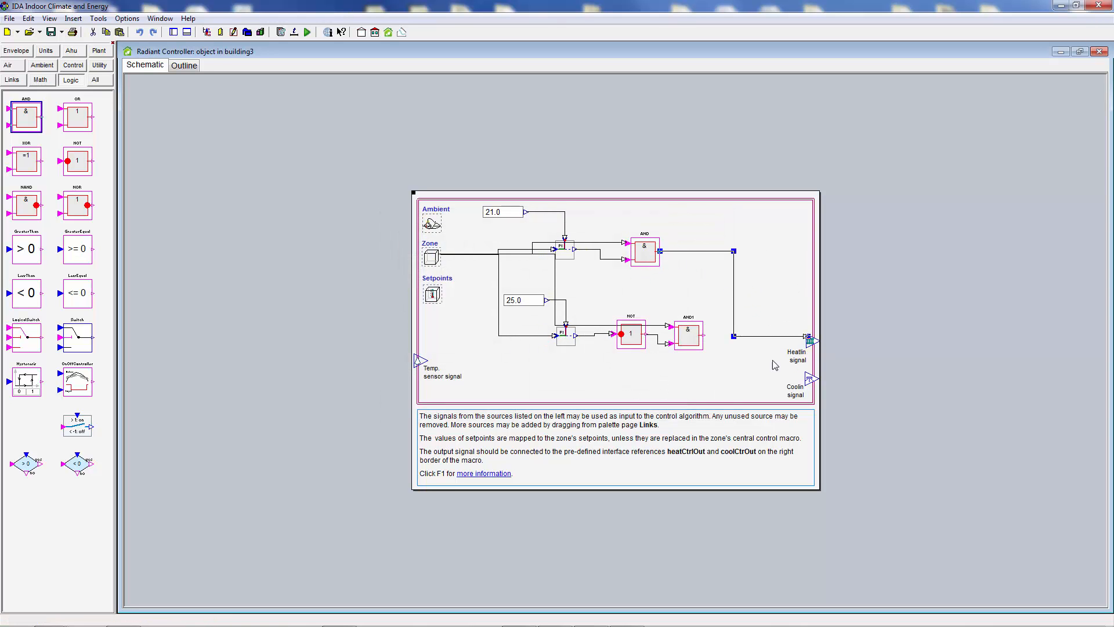
left_click_drag(703, 335, 811, 379)
left_click_drag(810, 379, 811, 378)
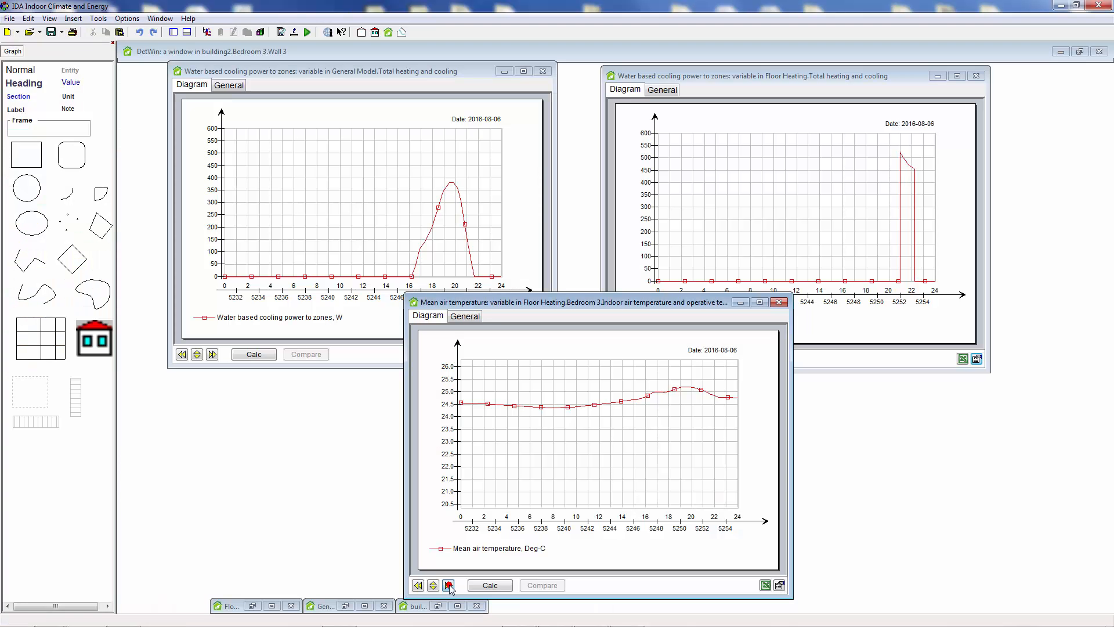
Step: Step forward to the next period in Bedroom 3's mean air temperature diagram
left_click(448, 585)
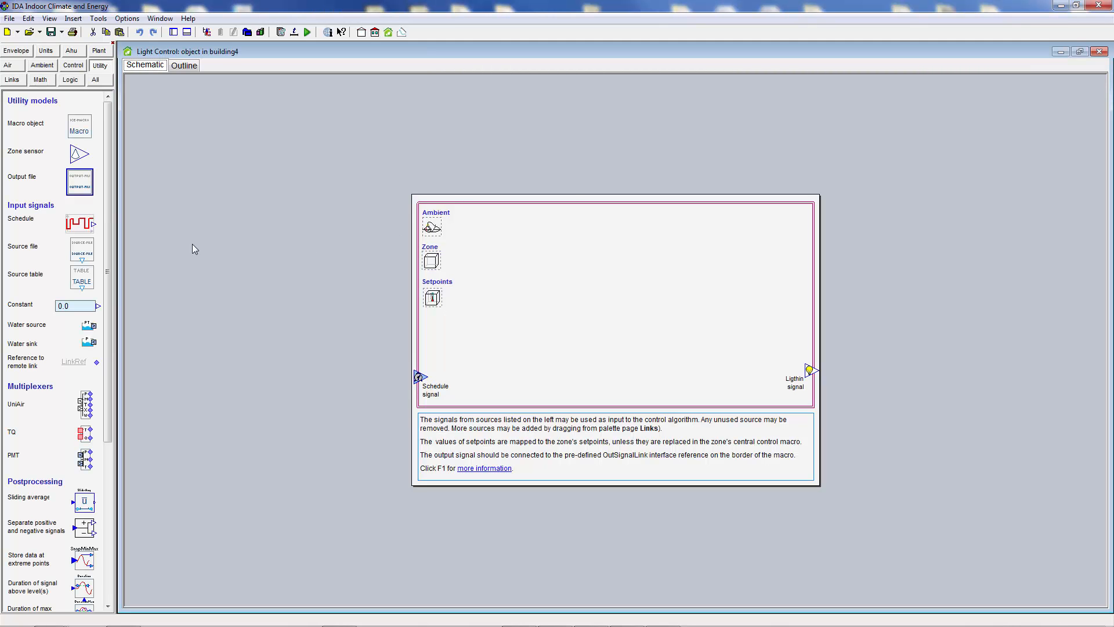
Step: Place a zone sensor and a comparator in the Light Control schematic
left_click_drag(74, 158, 463, 272)
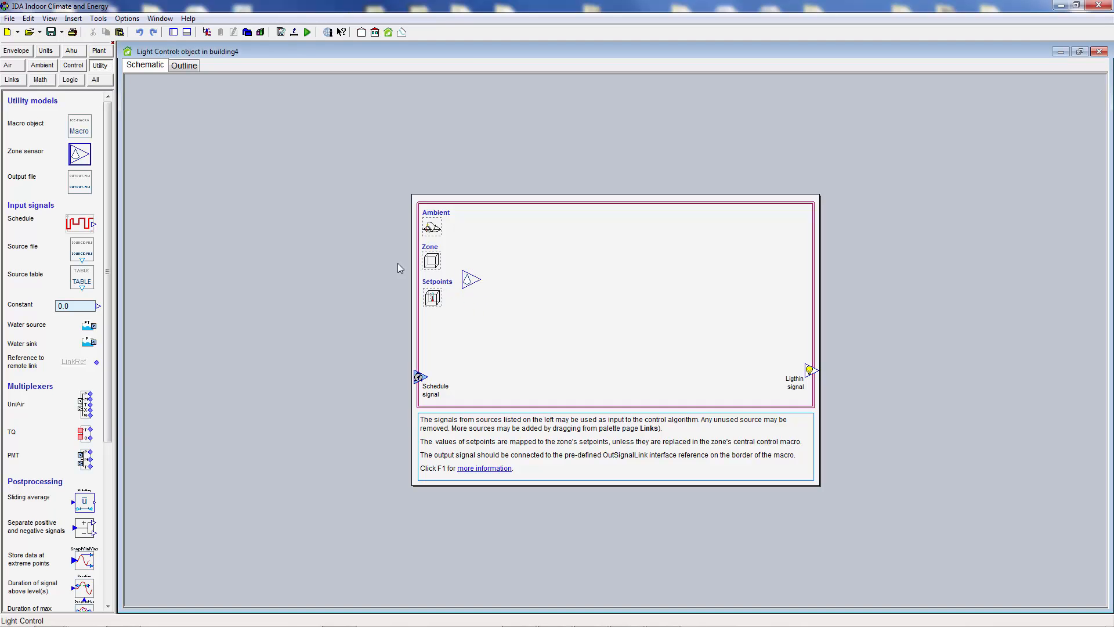
left_click(73, 65)
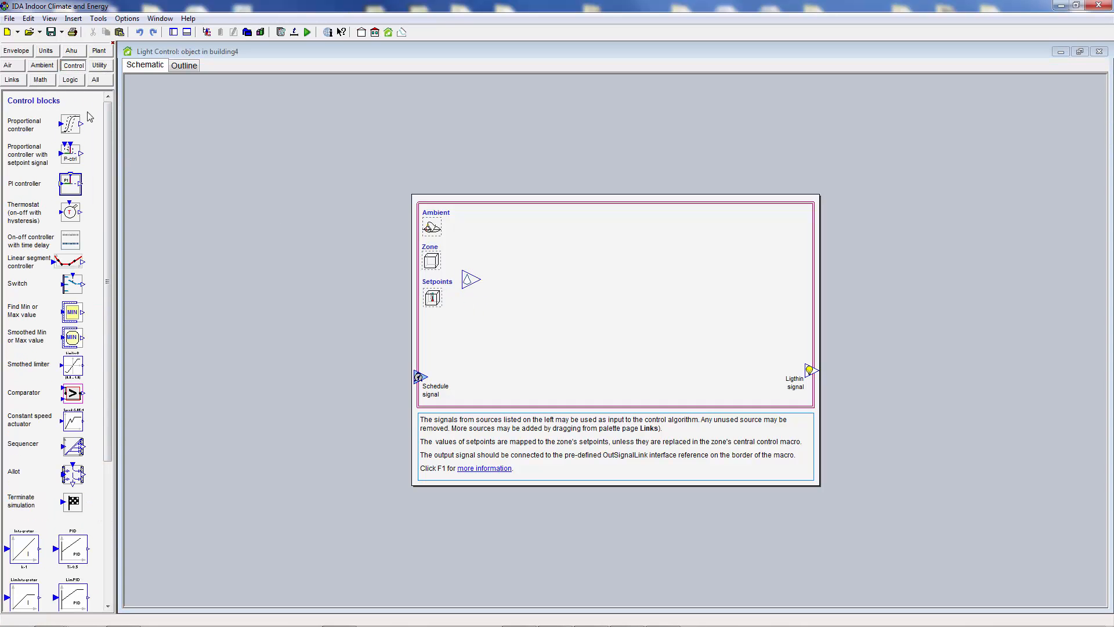
mouse_move(74, 393)
left_mouse_down()
mouse_move(303, 395)
mouse_move(538, 293)
left_mouse_up()
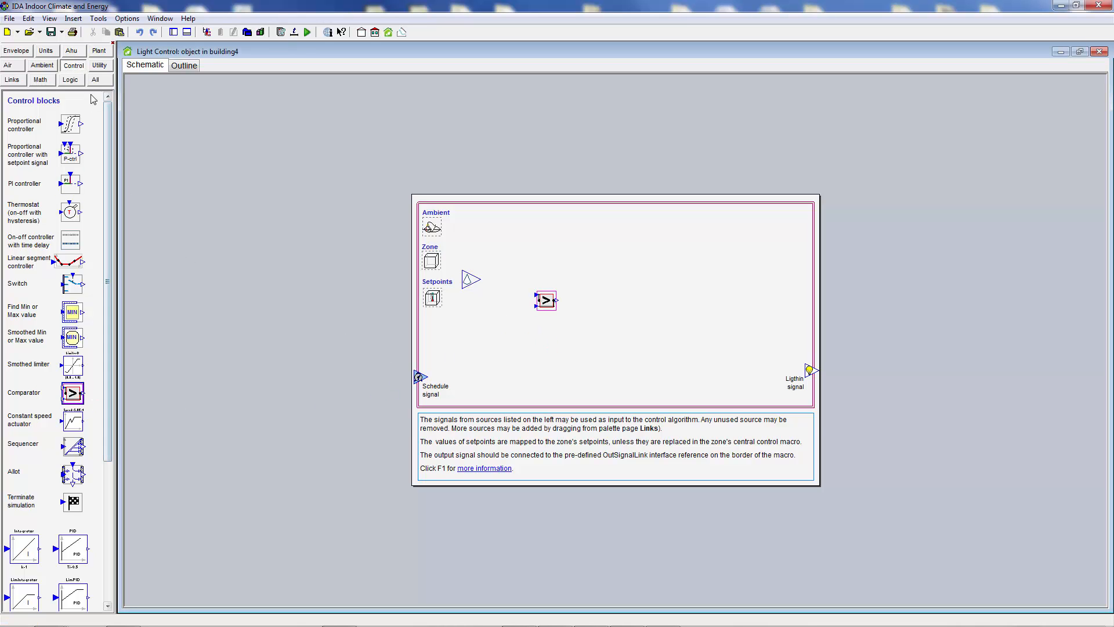
Step: Add a constant of 500 and connect it to the comparator's low input and the zone sensor to its high input
left_click(99, 65)
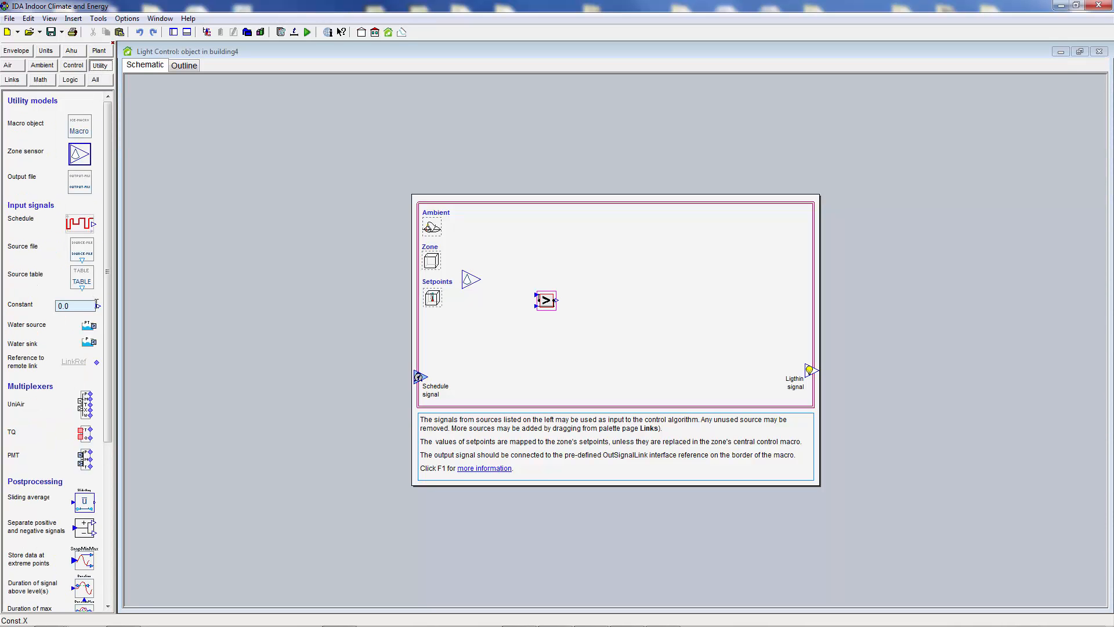
left_click_drag(97, 306, 499, 235)
type("500")
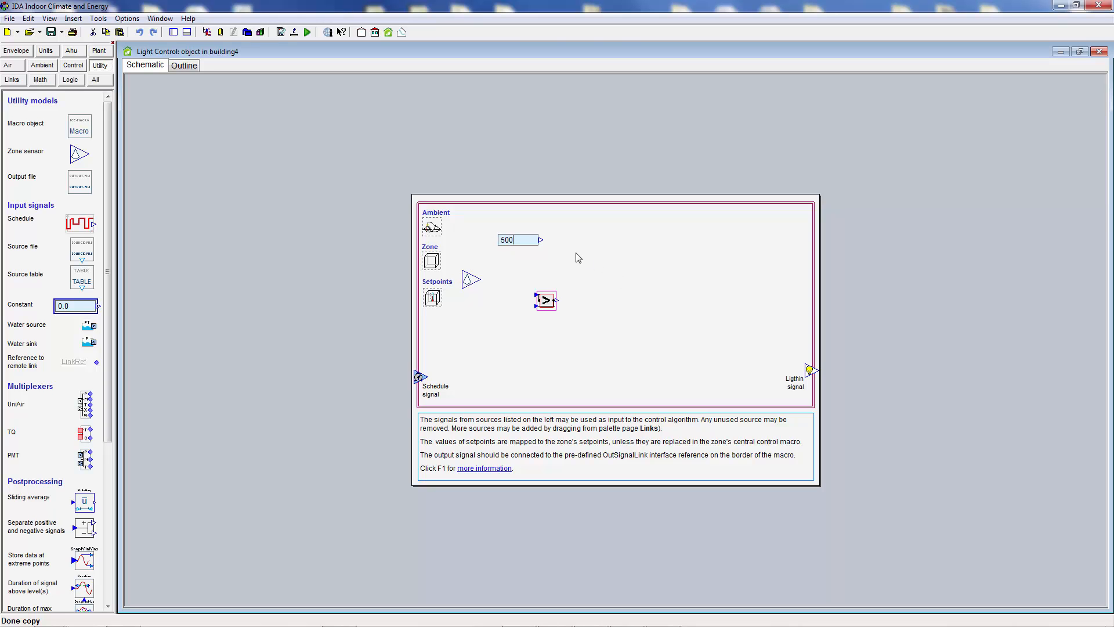
left_click(541, 240)
left_click_drag(547, 253, 534, 295)
left_click(487, 281)
Step: Set the Light Control zone sensor to measure Daylight [lx] in the Bedroom 3 zone and close its form
left_click(472, 282)
double_click(471, 281)
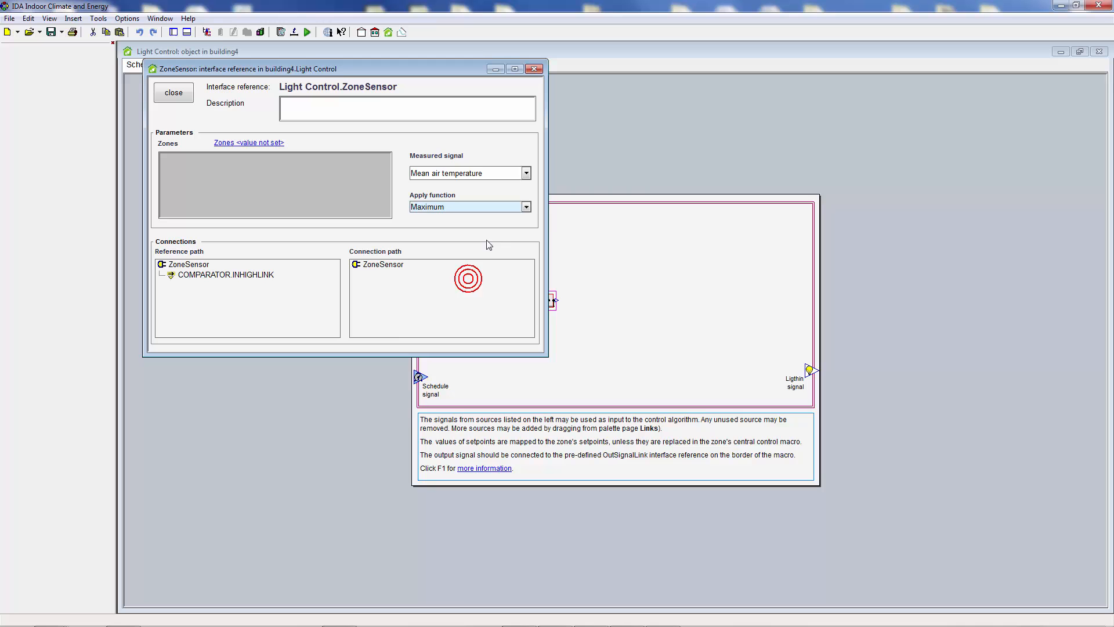
left_click(526, 173)
left_click(545, 320)
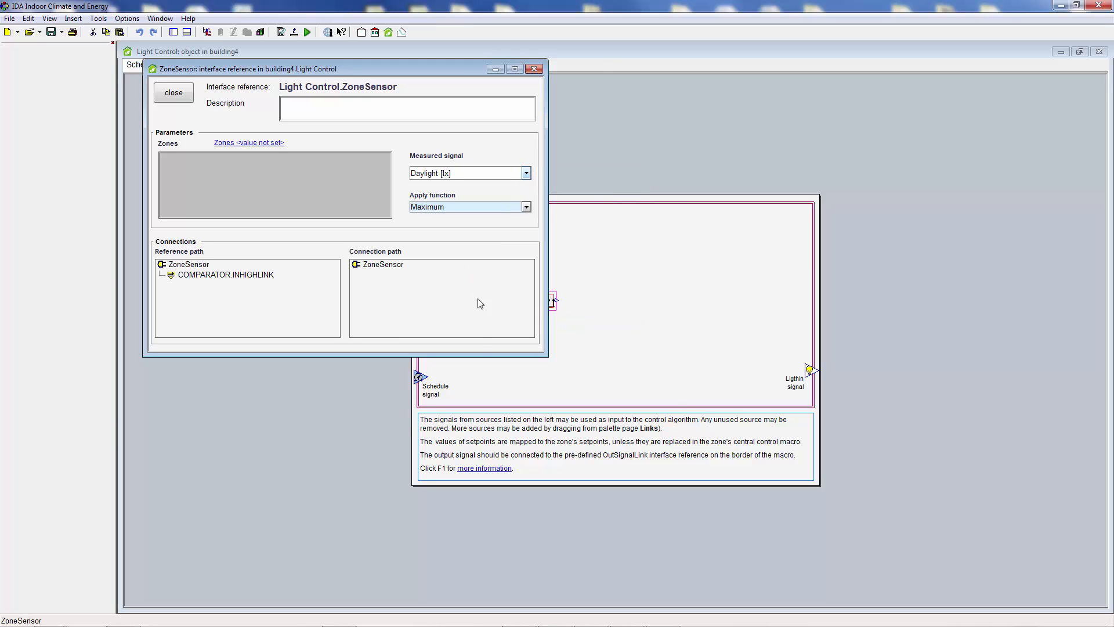
left_click(271, 145)
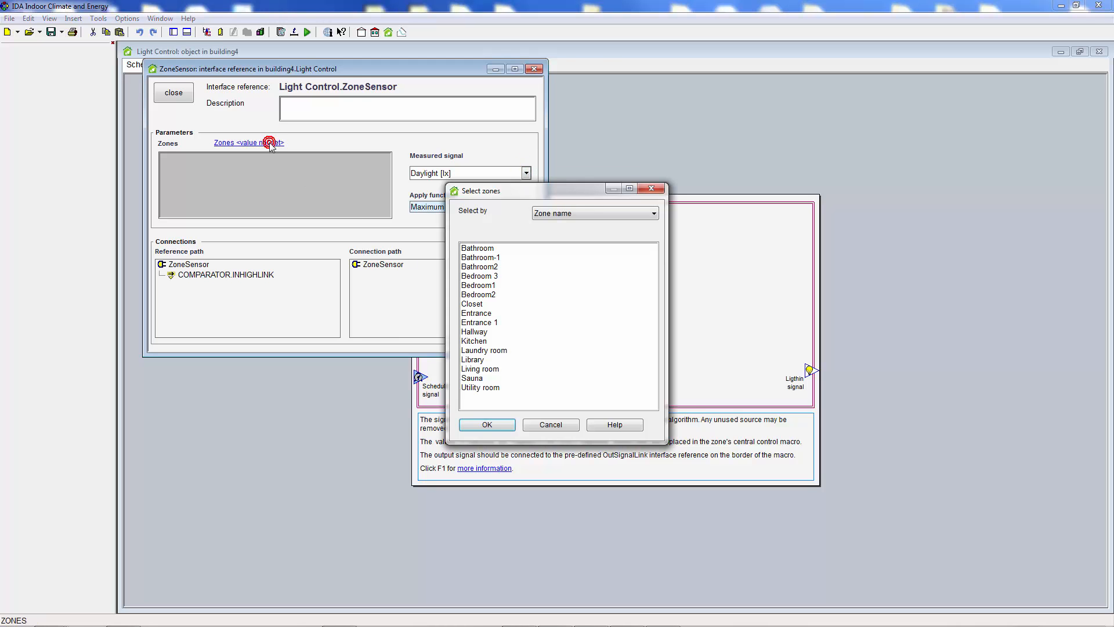
left_click(471, 277)
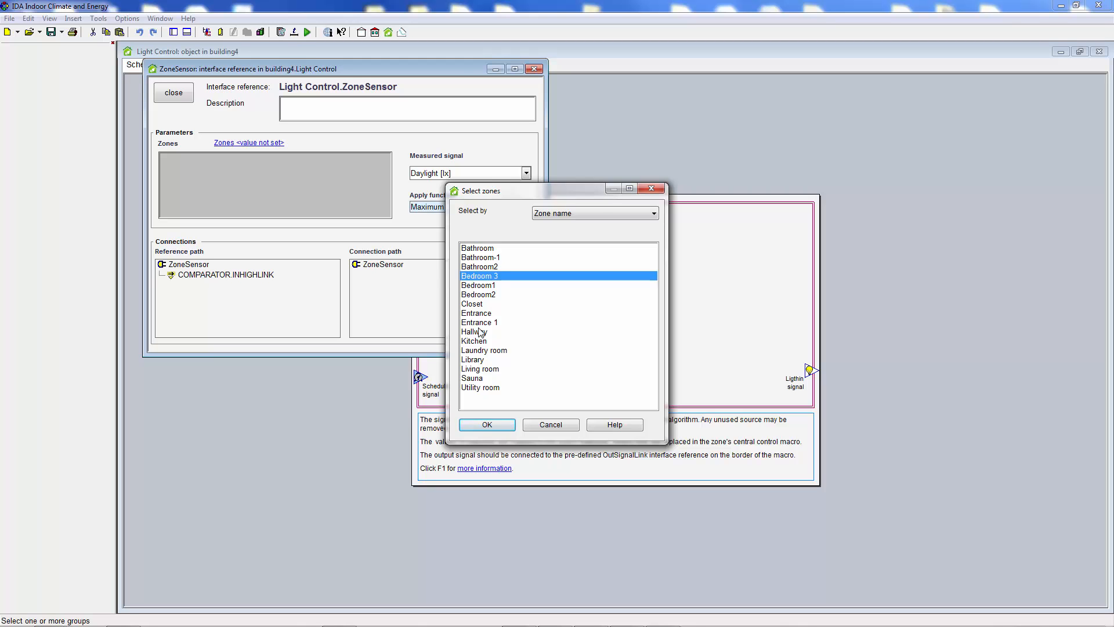
left_click(486, 424)
left_click(534, 68)
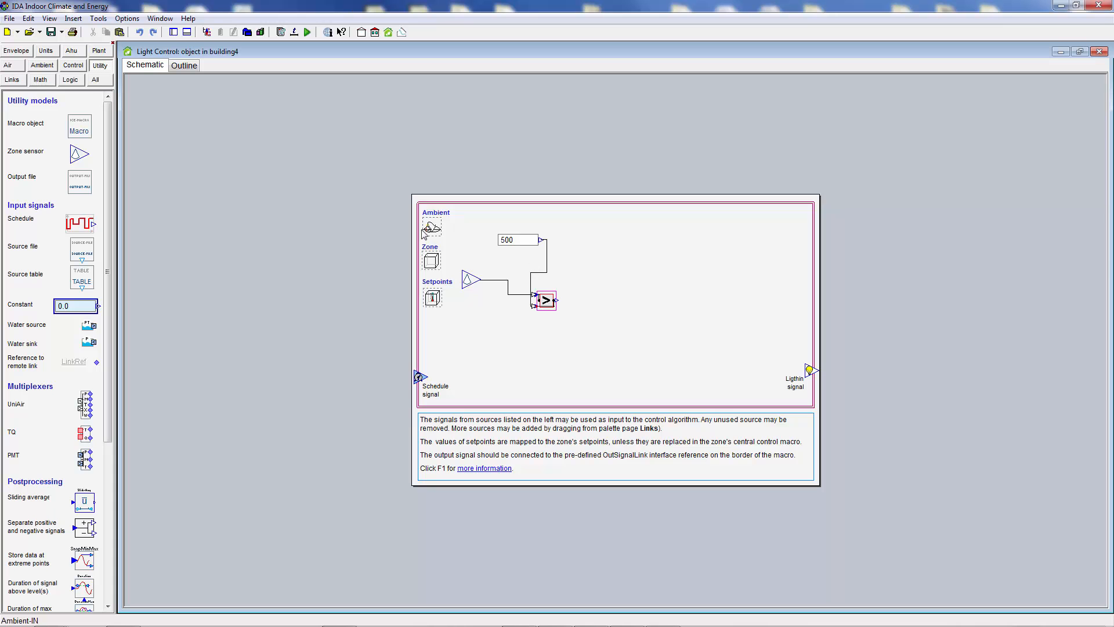
Step: Place a NOT block after the comparator in the Light Control schematic
left_click(70, 80)
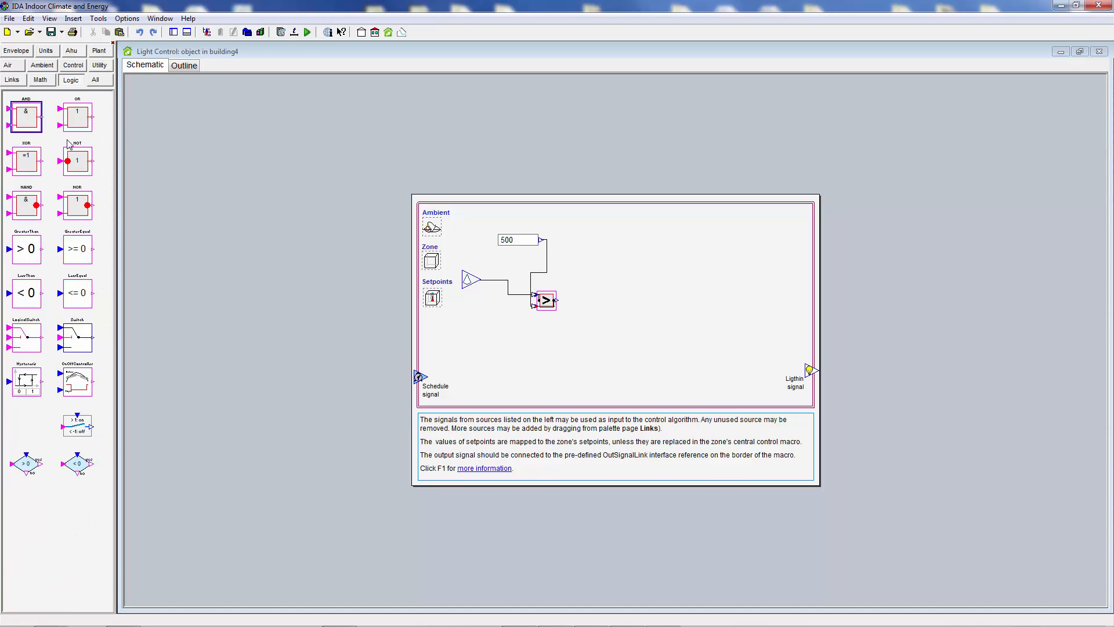
left_click_drag(74, 158, 599, 292)
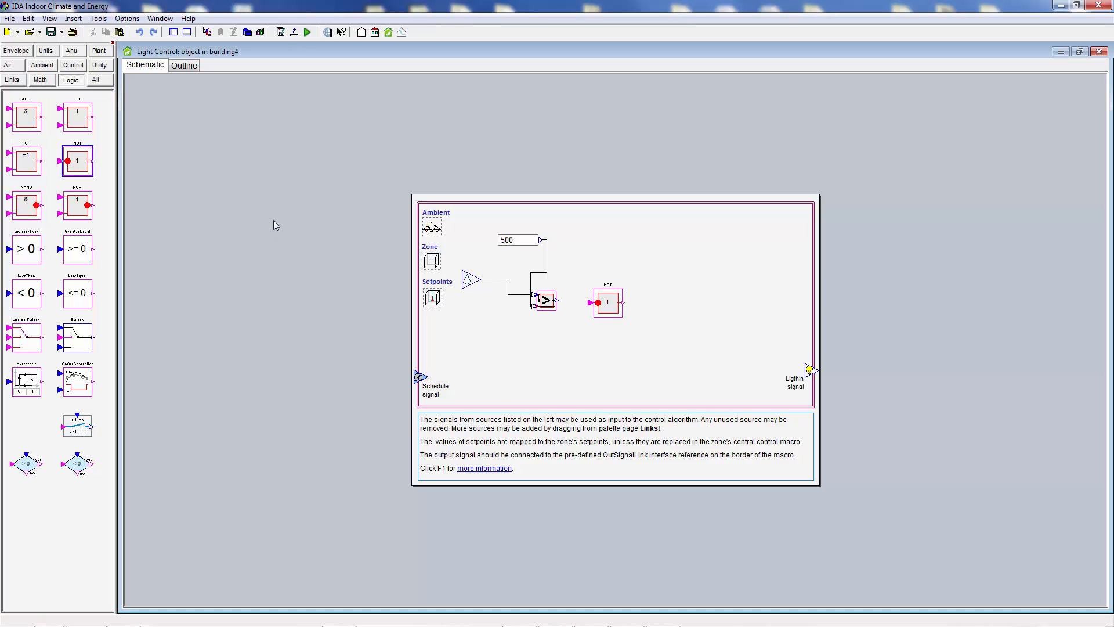
Step: Place an AND block, connect the comparator output to the NOT block, and connect NOT to the AND's lower input
left_click_drag(35, 119, 150, 142)
left_click_drag(636, 237, 637, 237)
left_click(556, 301)
left_click_drag(574, 301, 632, 255)
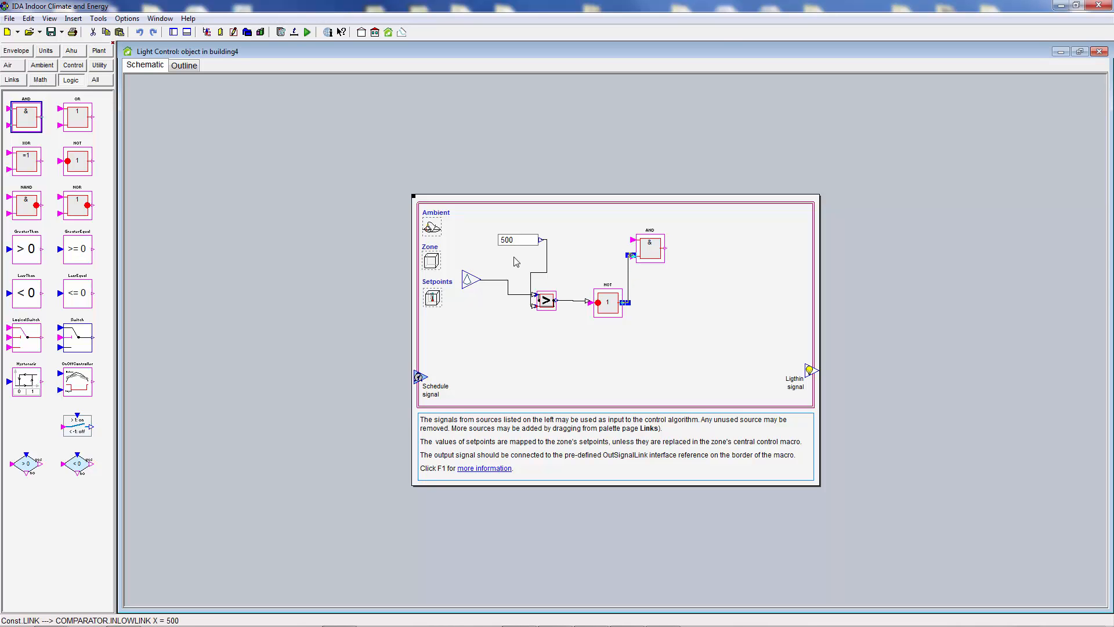
Step: Connect the zone's OCCUPANCY signal to the AND block's u1 input and the AND output to the lighting signal
left_click_drag(441, 262, 632, 244)
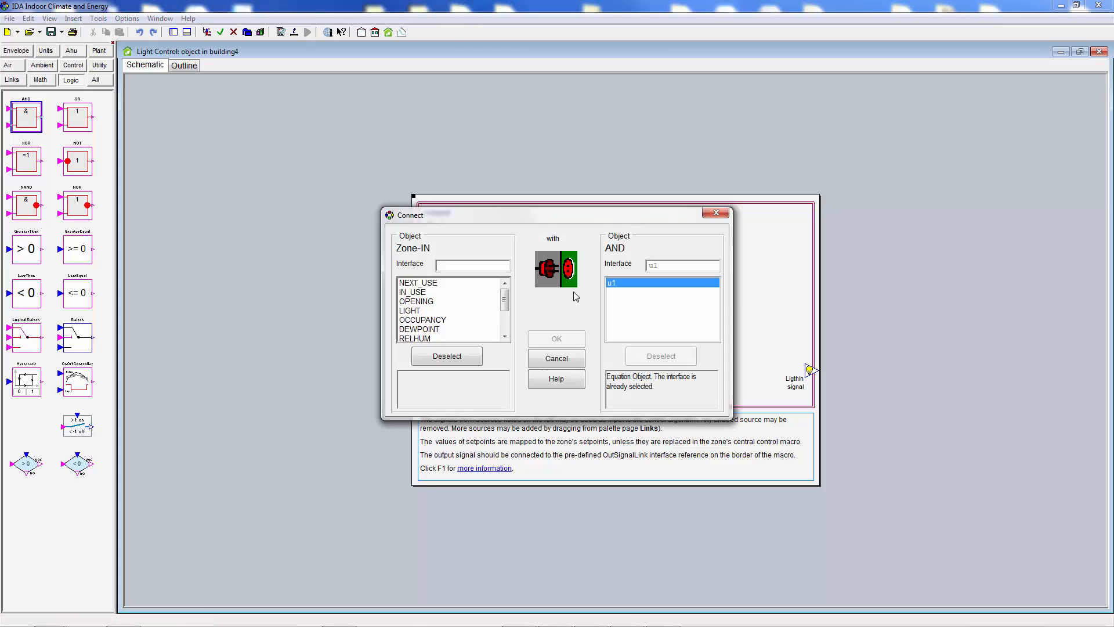
left_click(448, 320)
left_click(557, 338)
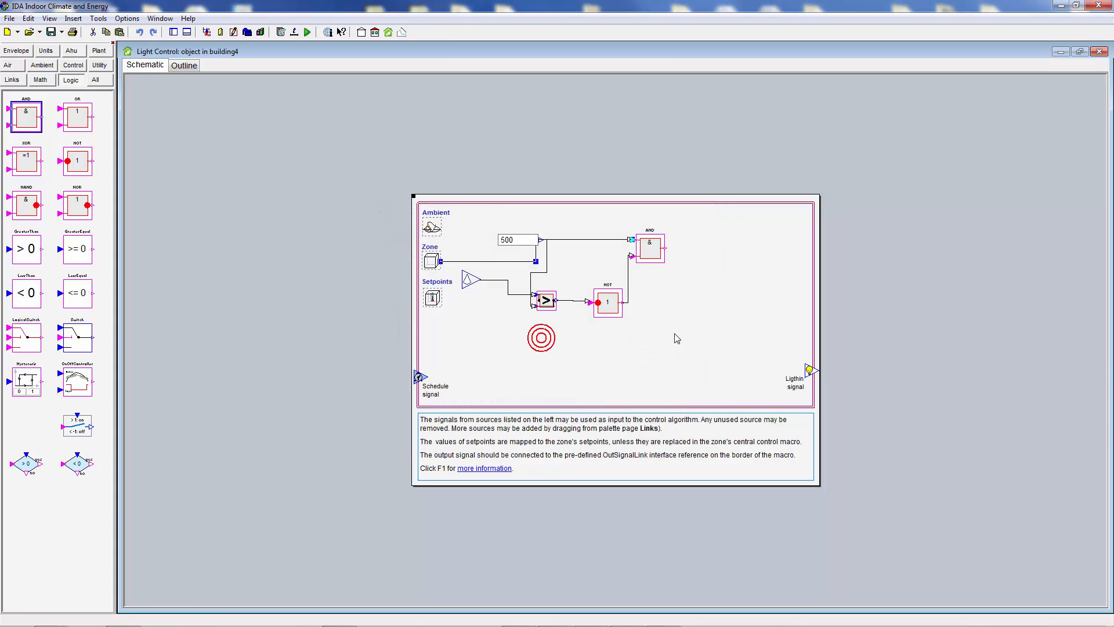
left_click_drag(665, 251, 808, 370)
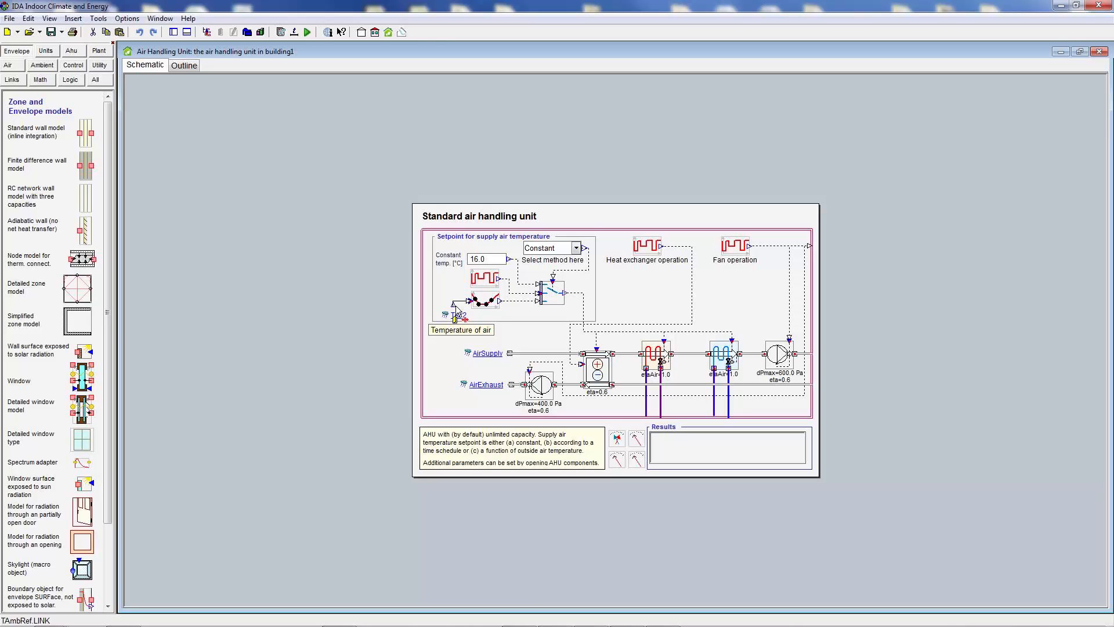
Step: Replace the ambient air temperature reference in the air handling unit with a zone sensor connected to the piecewise supply temperature controller
left_click(456, 308)
key("Delete")
left_click(100, 65)
left_click_drag(80, 153, 353, 257)
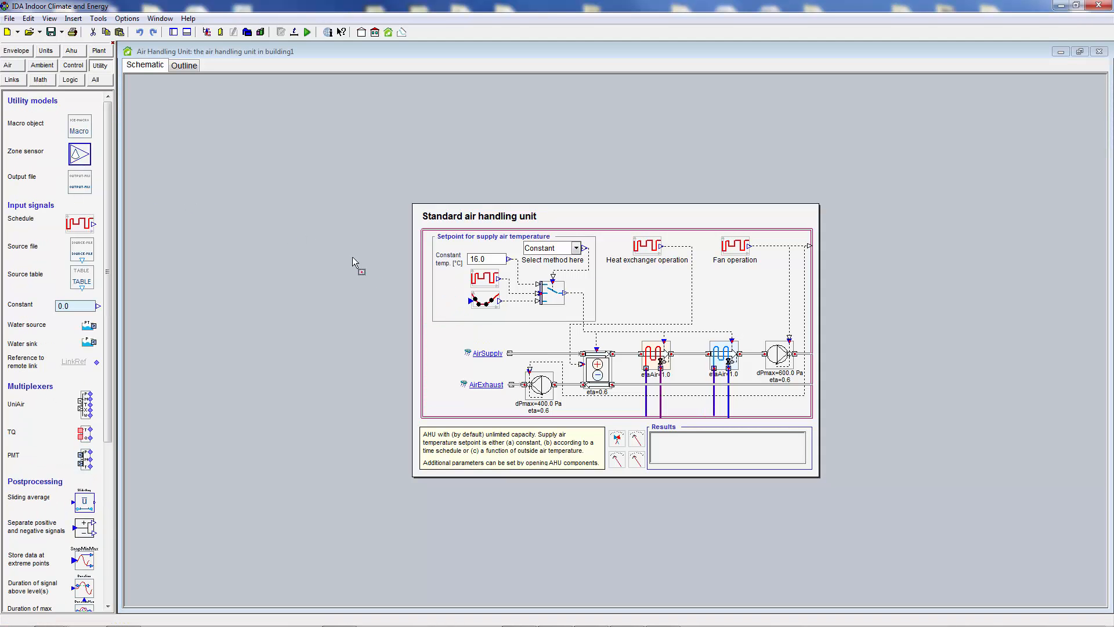
left_click_drag(430, 301, 470, 302)
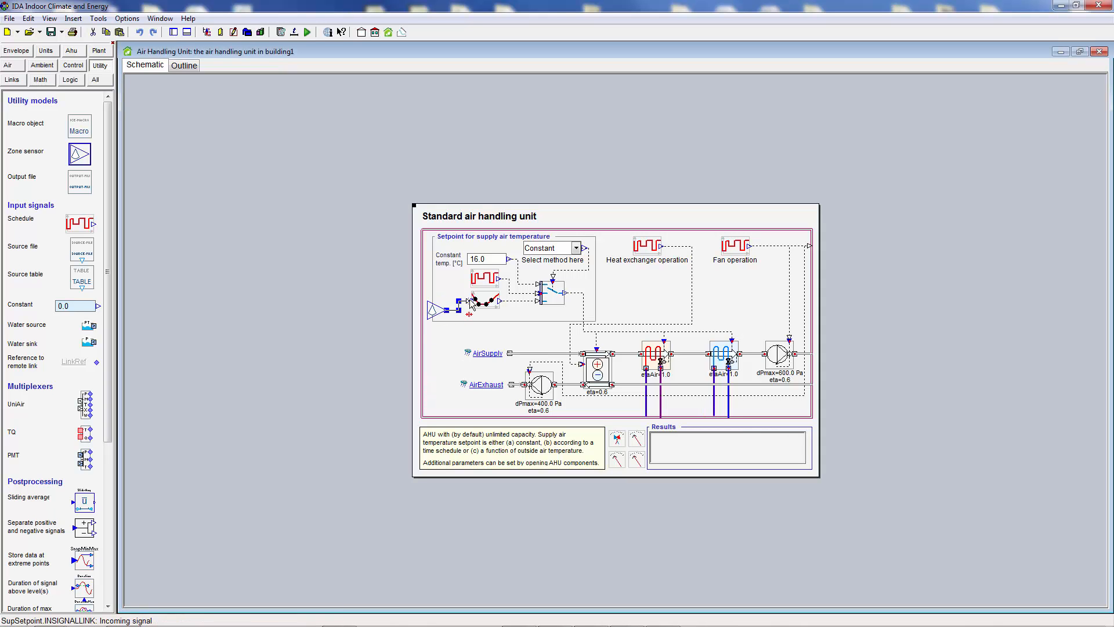
Step: Keep Mean air temperature as the air handling unit zone sensor's measured signal and select its zones by All zones
double_click(433, 311)
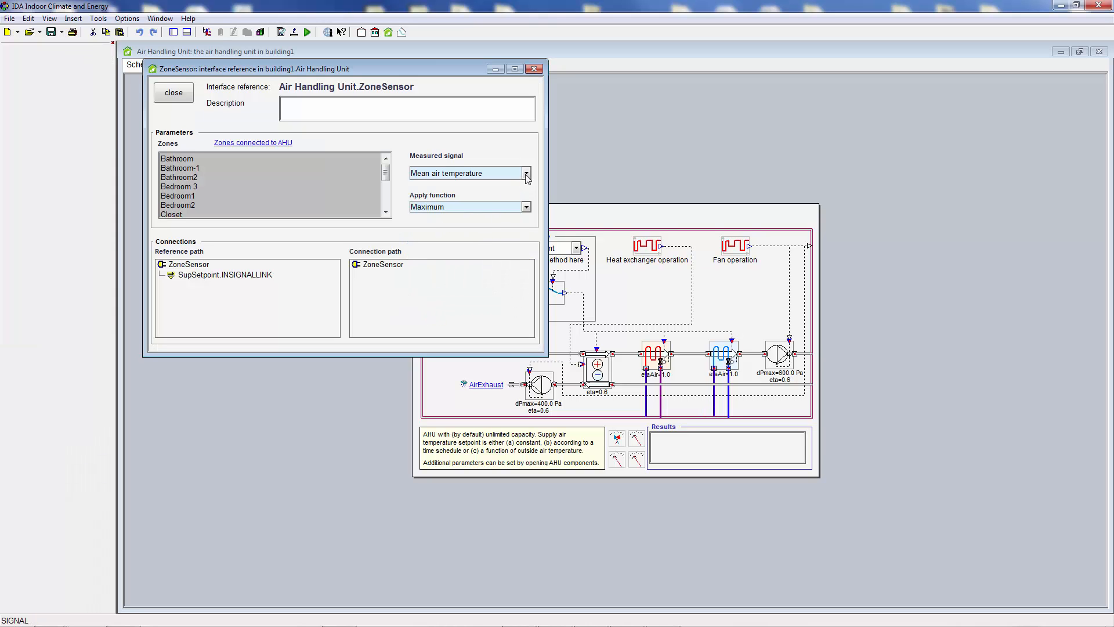
left_click(526, 174)
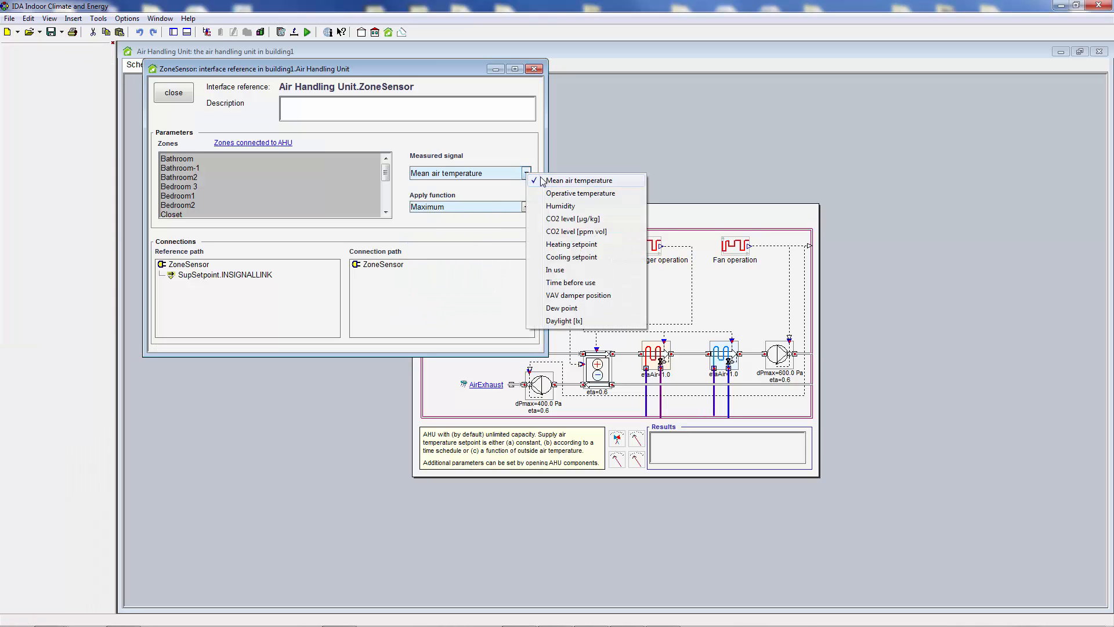
left_click(520, 174)
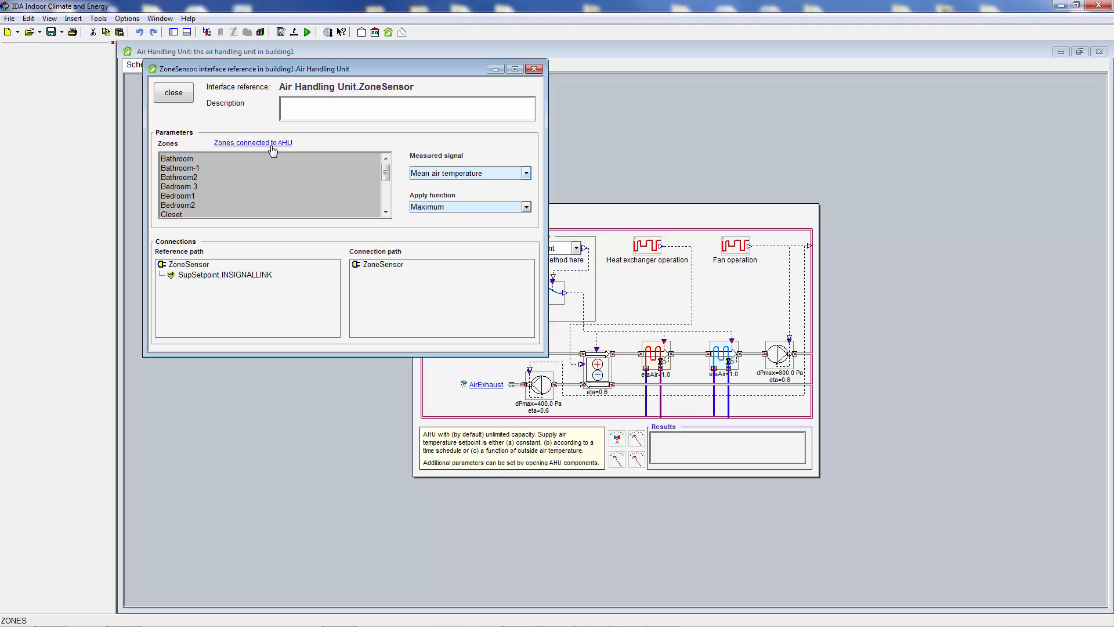
left_click(256, 143)
left_click(534, 195)
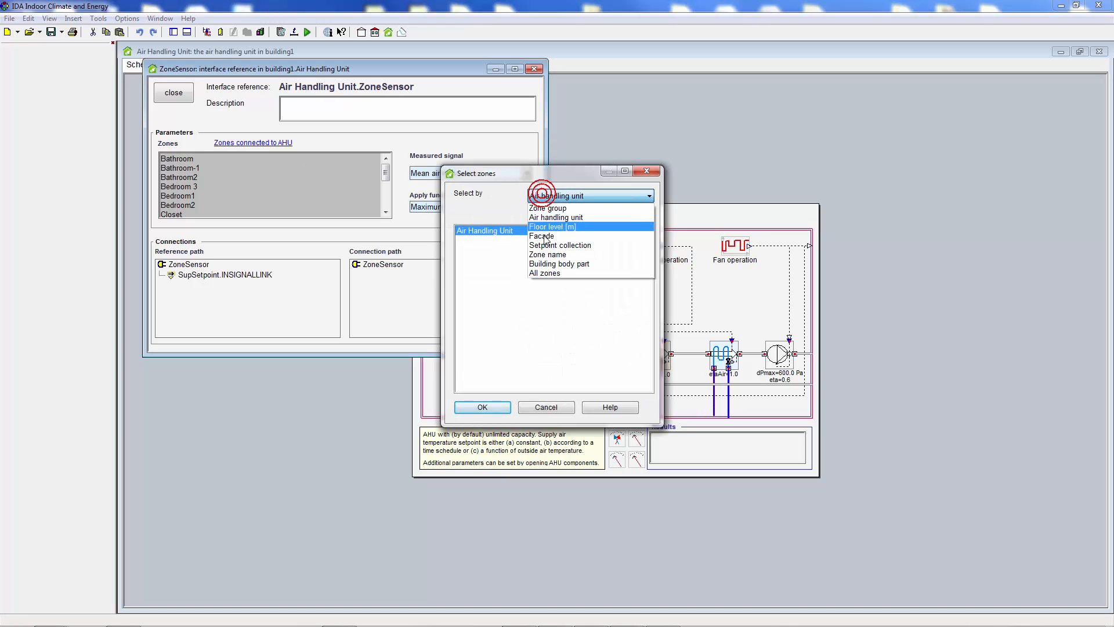
left_click(544, 271)
left_click(487, 407)
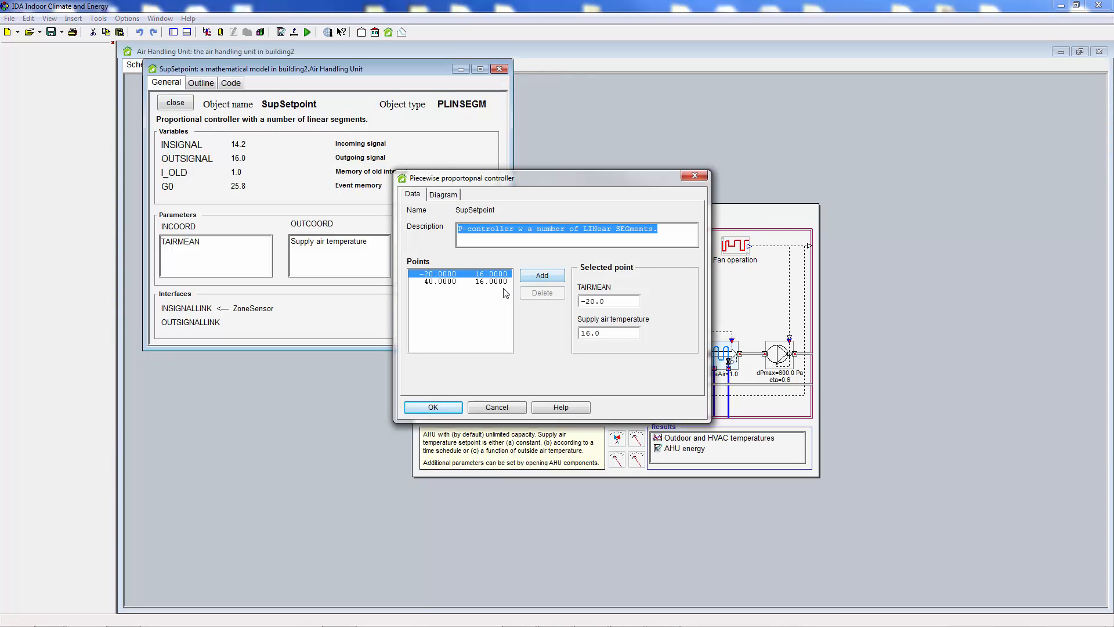
Step: Set the second point of the SupSetpoint controller to TAIRMEAN 20 and supply air temperature 12.0
left_click(500, 282)
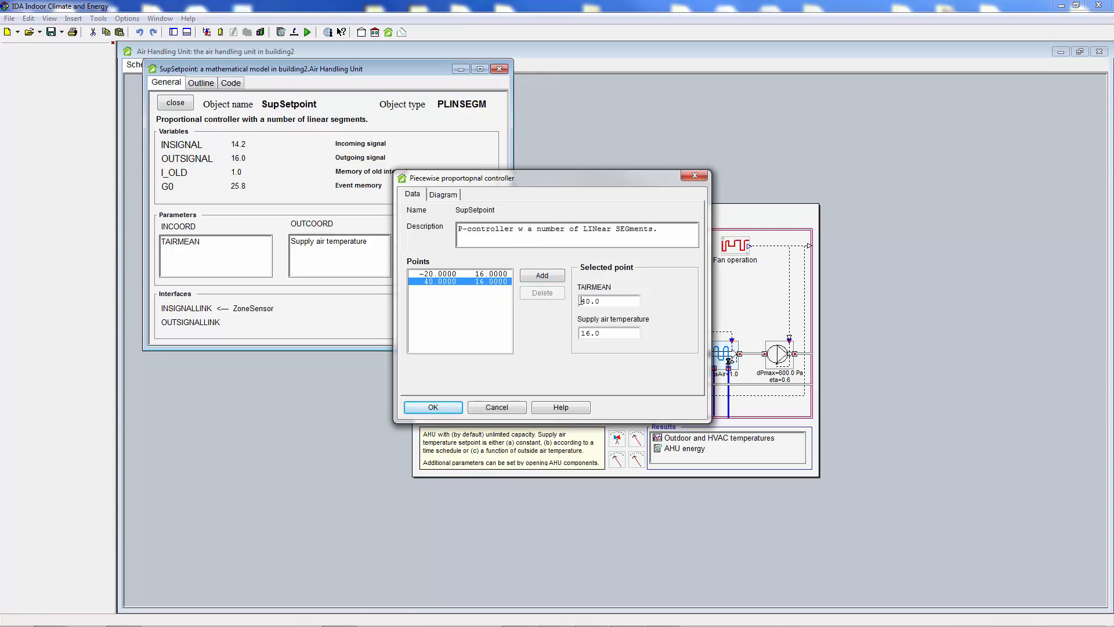
left_click_drag(601, 301, 571, 300)
type("20")
double_click(601, 333)
type("12.0")
Step: Add a third point to the SupSetpoint controller with TAIRMEAN 25 and supply air temperature 10.0
left_click(540, 277)
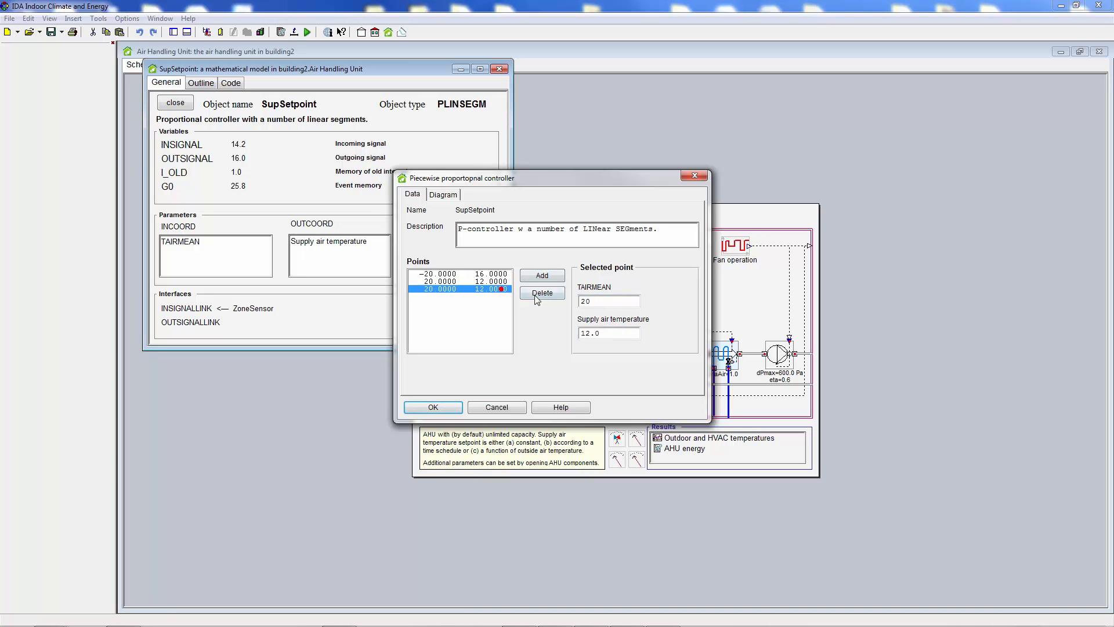
left_click(501, 288)
left_click_drag(594, 300, 578, 304)
type("2")
left_click_drag(607, 333, 578, 333)
type("1")
Step: Add a fourth SupSetpoint point at TAIRMEAN 40.0 with supply air temperature 10.0, and display the controller's diagram
left_click(554, 275)
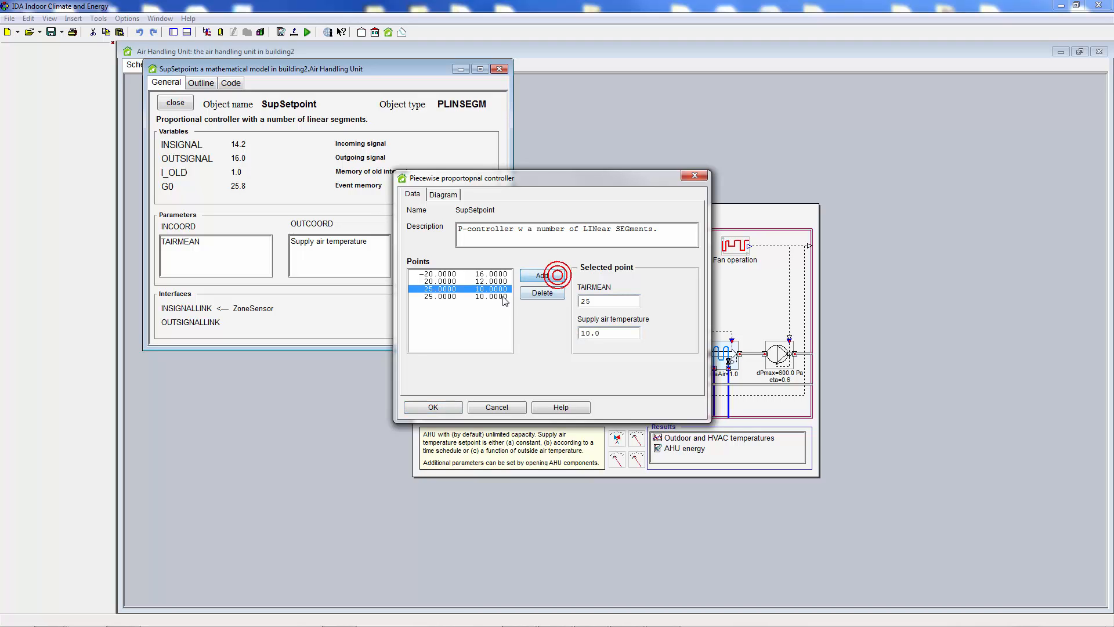
left_click(502, 294)
left_click_drag(595, 301, 580, 303)
type("40.0")
key("Tab")
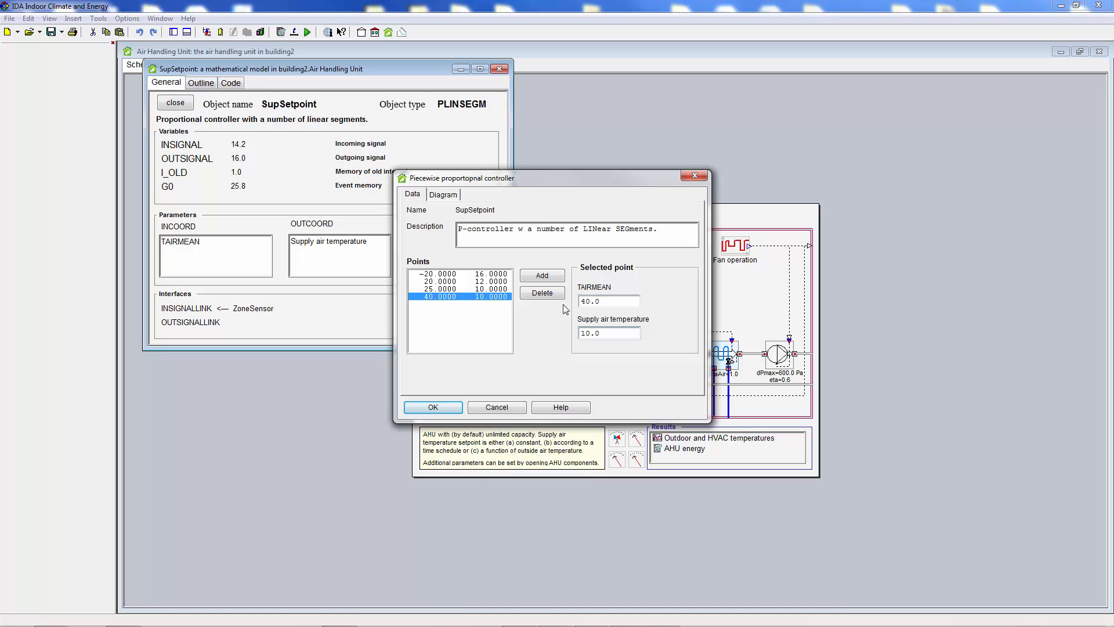
left_click(444, 195)
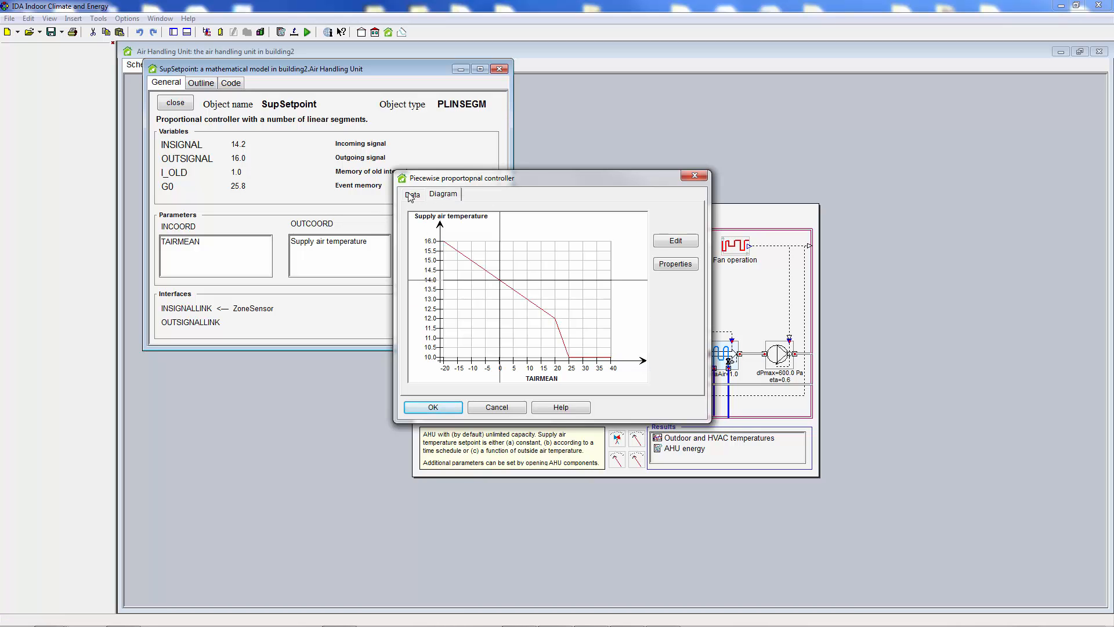